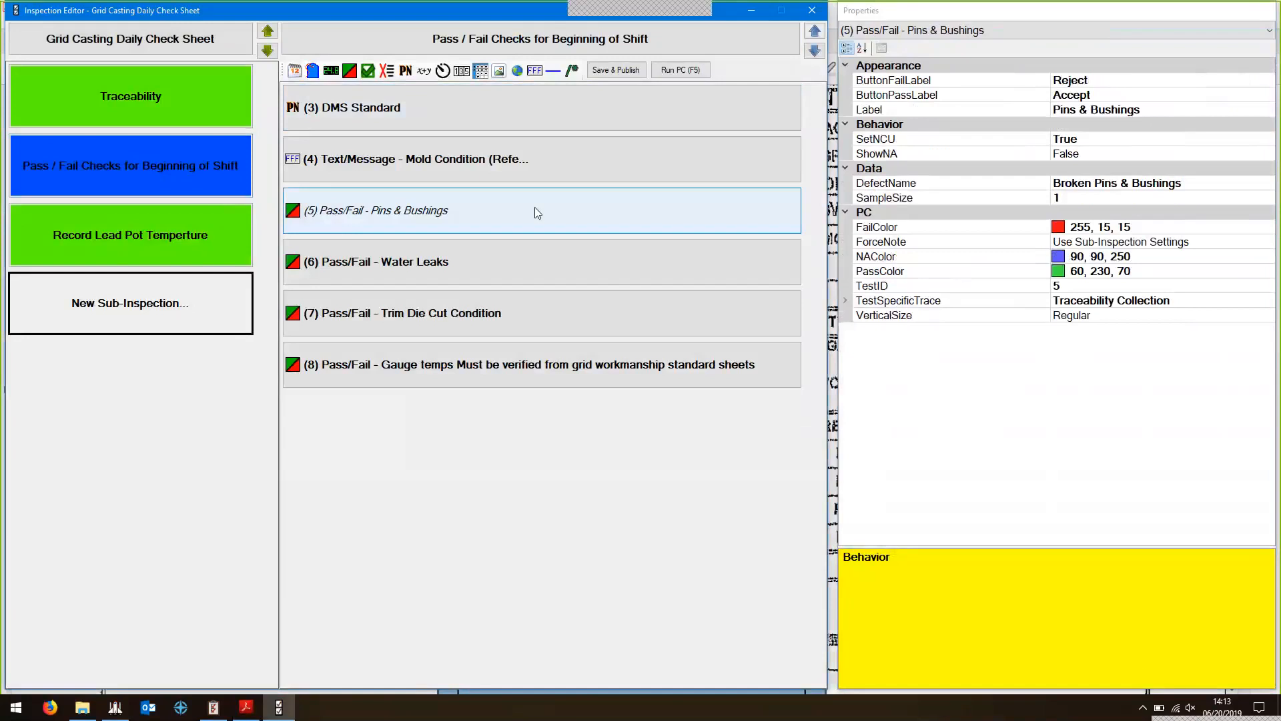
# - Review the DefectName property of the Pins & Bushings check and the properties of the DMS Standard item
pyautogui.click(1227, 182)
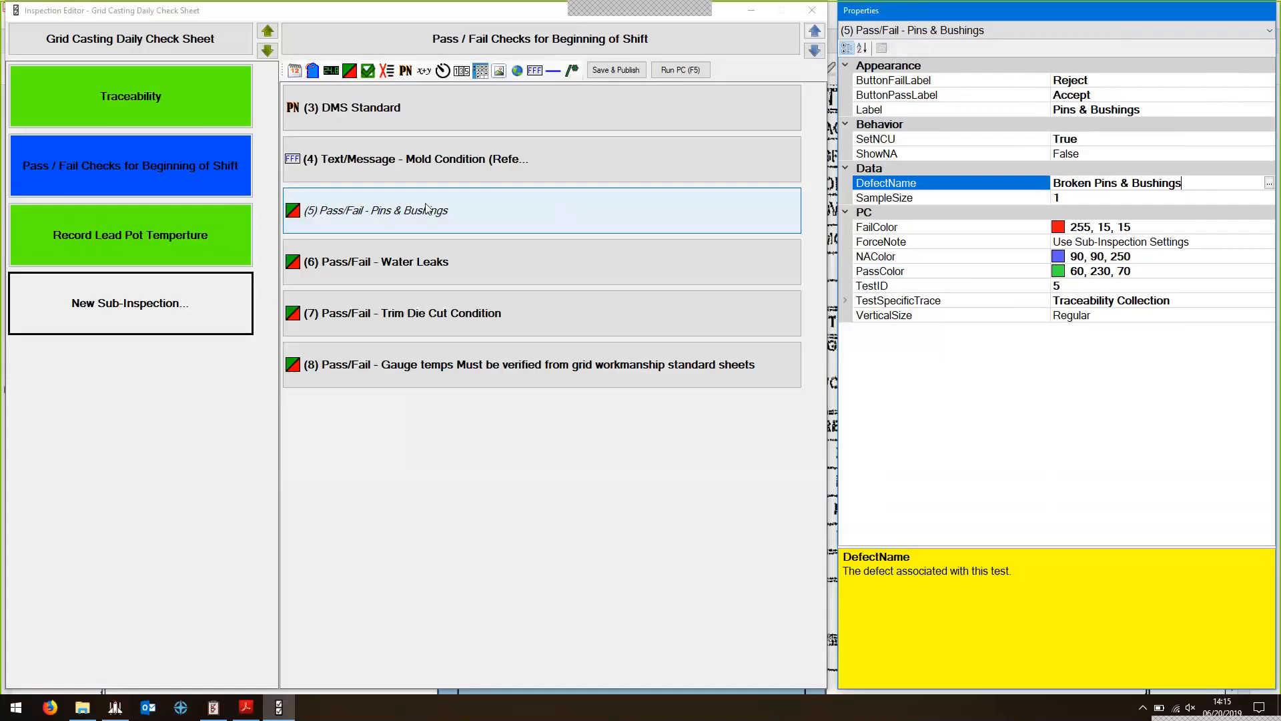
pyautogui.click(429, 108)
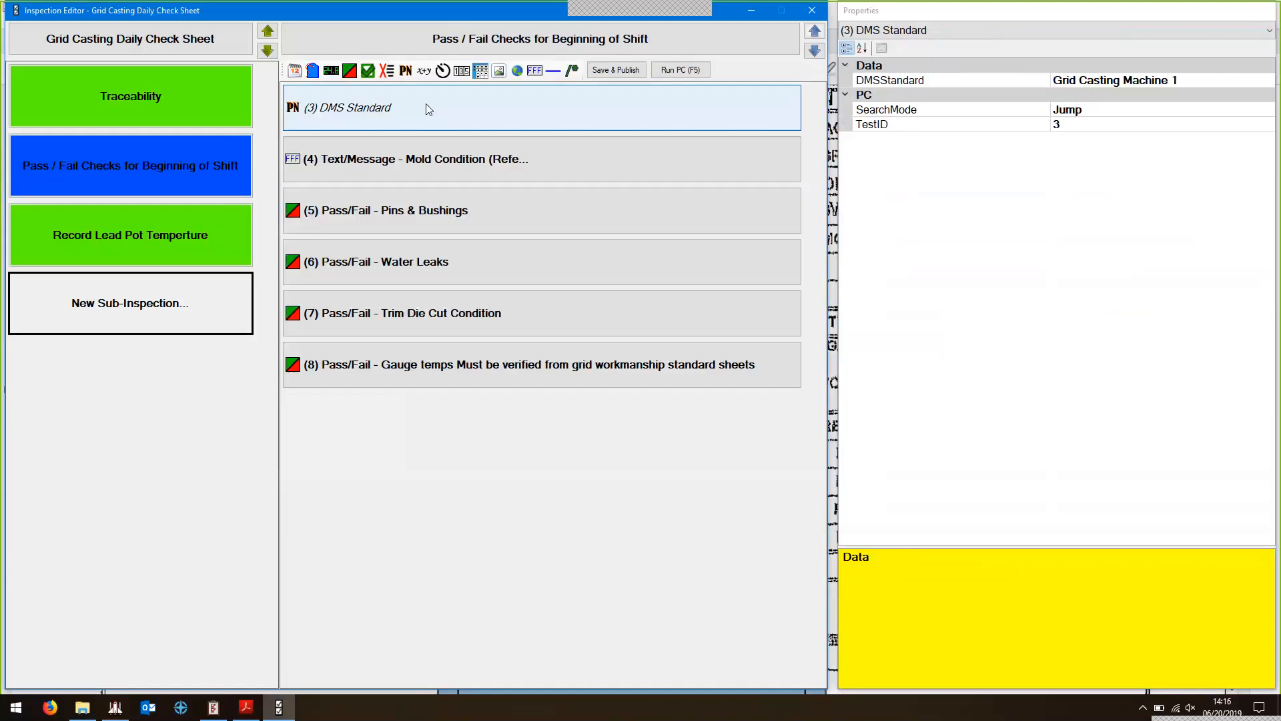
# - Review the GridCasting - Set DMS formula script in the Record Lead Pot Temperture sub-inspection and close it without changes
pyautogui.click(166, 248)
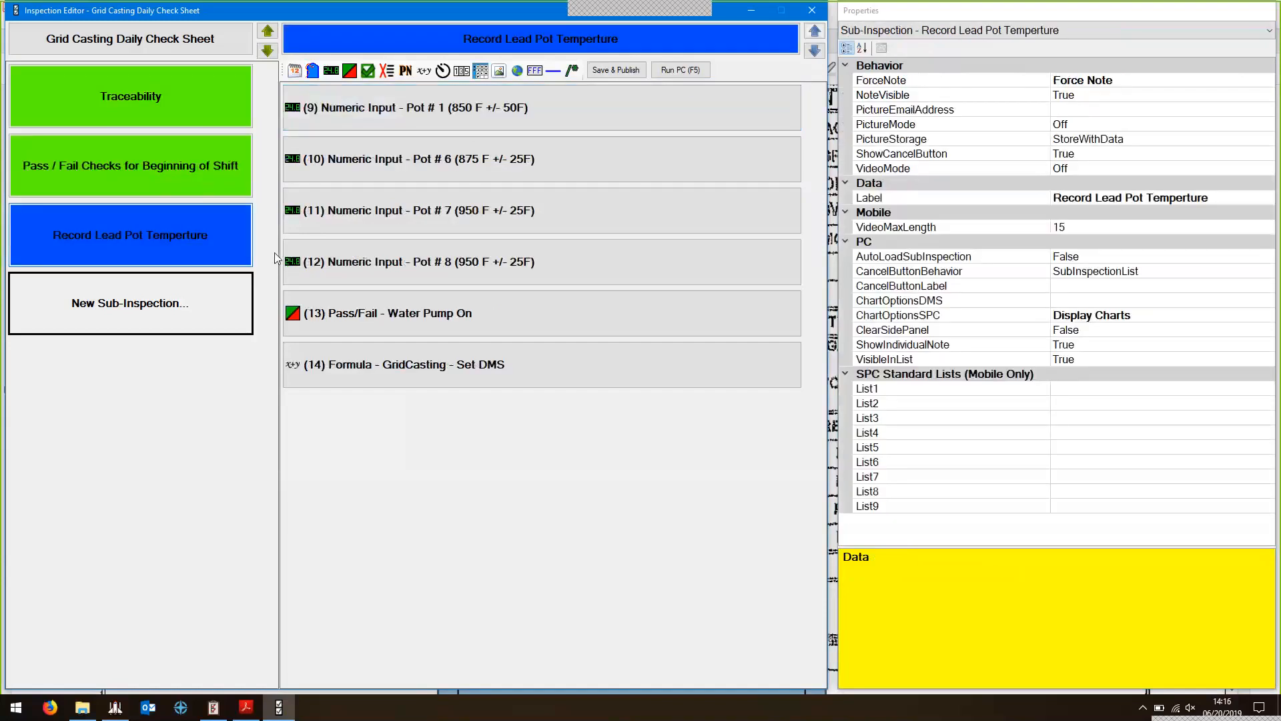
pyautogui.doubleClick(389, 375)
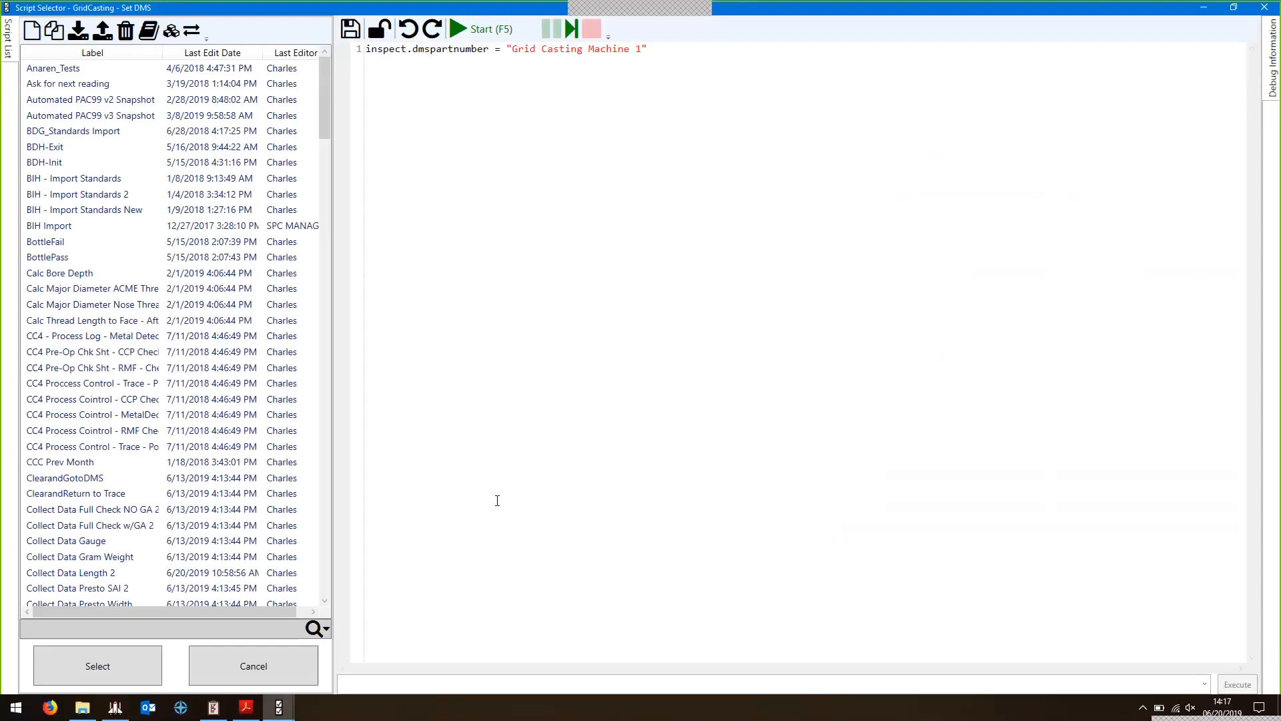
pyautogui.click(233, 666)
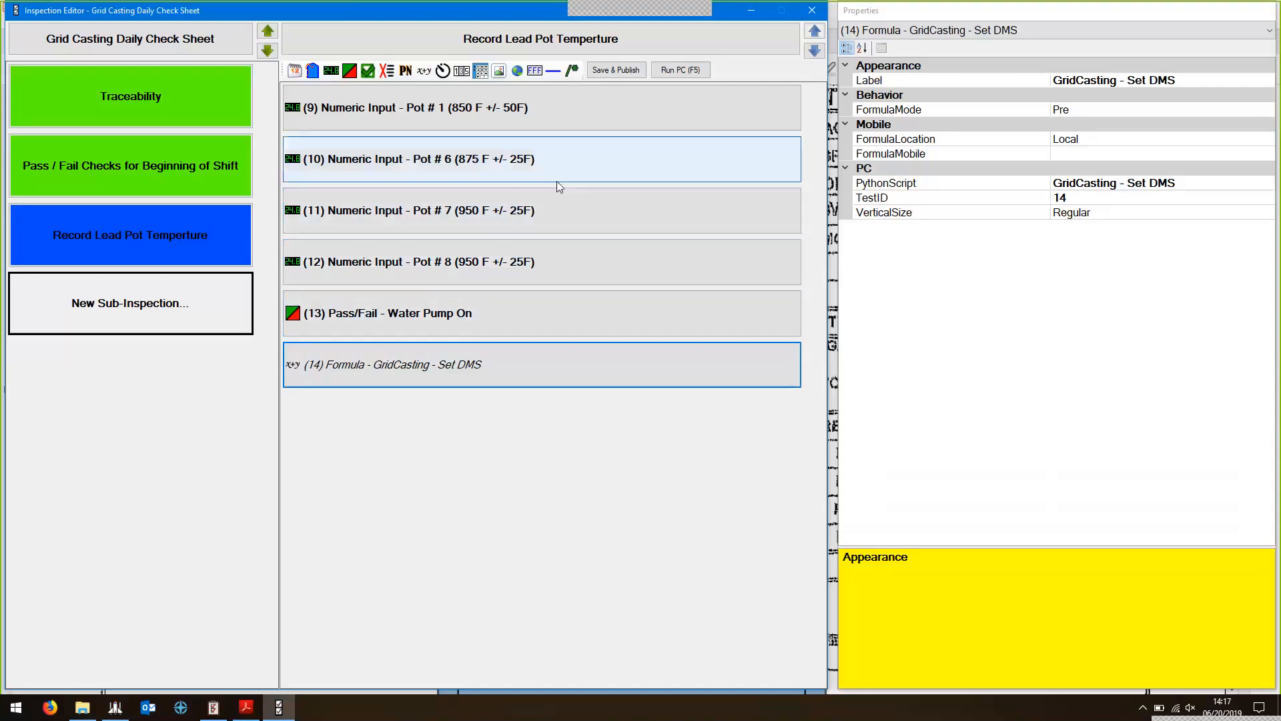
pyautogui.doubleClick(499, 355)
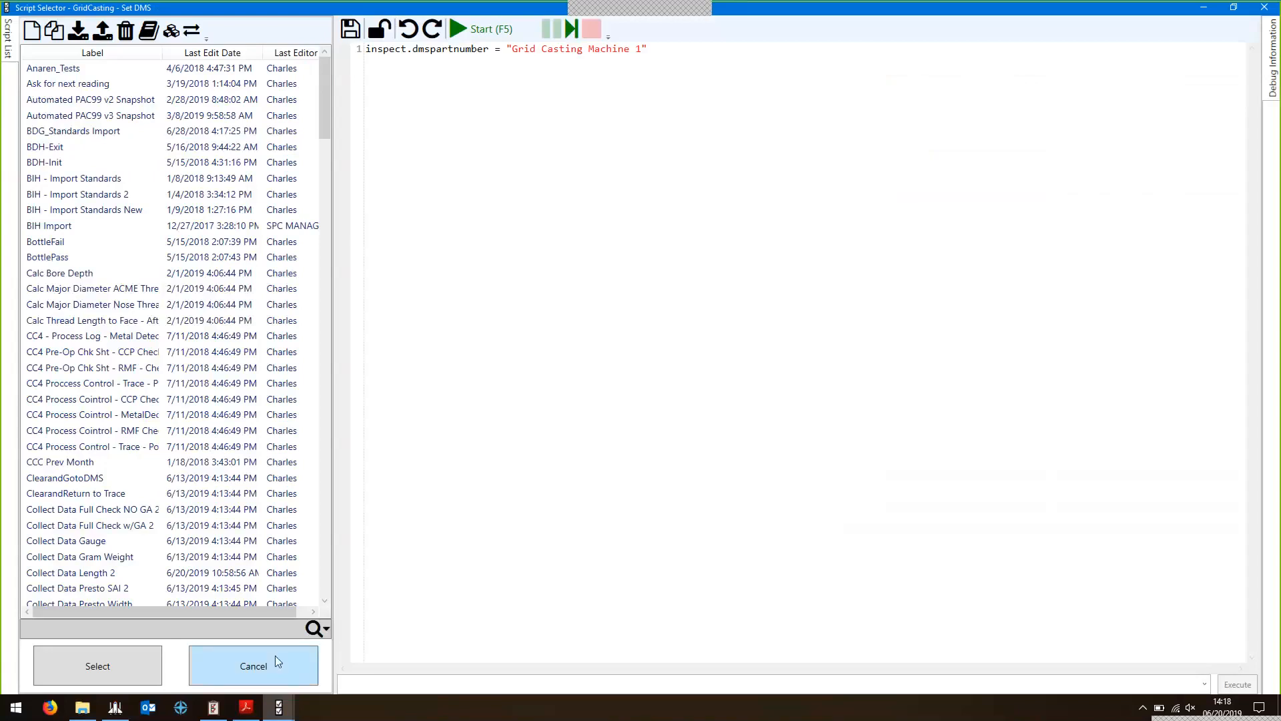
pyautogui.click(275, 657)
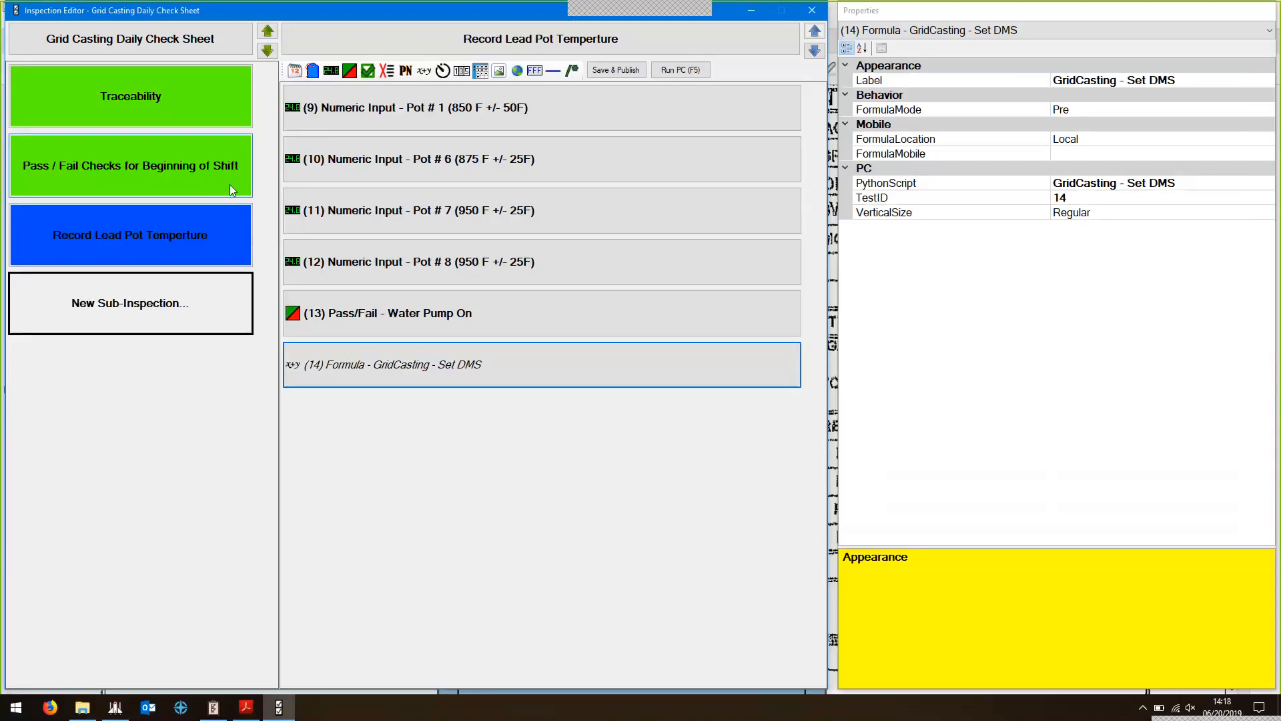
# - Add a formula to the Traceability sub-inspection and create a new Python script for it named "Load PDF"
pyautogui.click(161, 94)
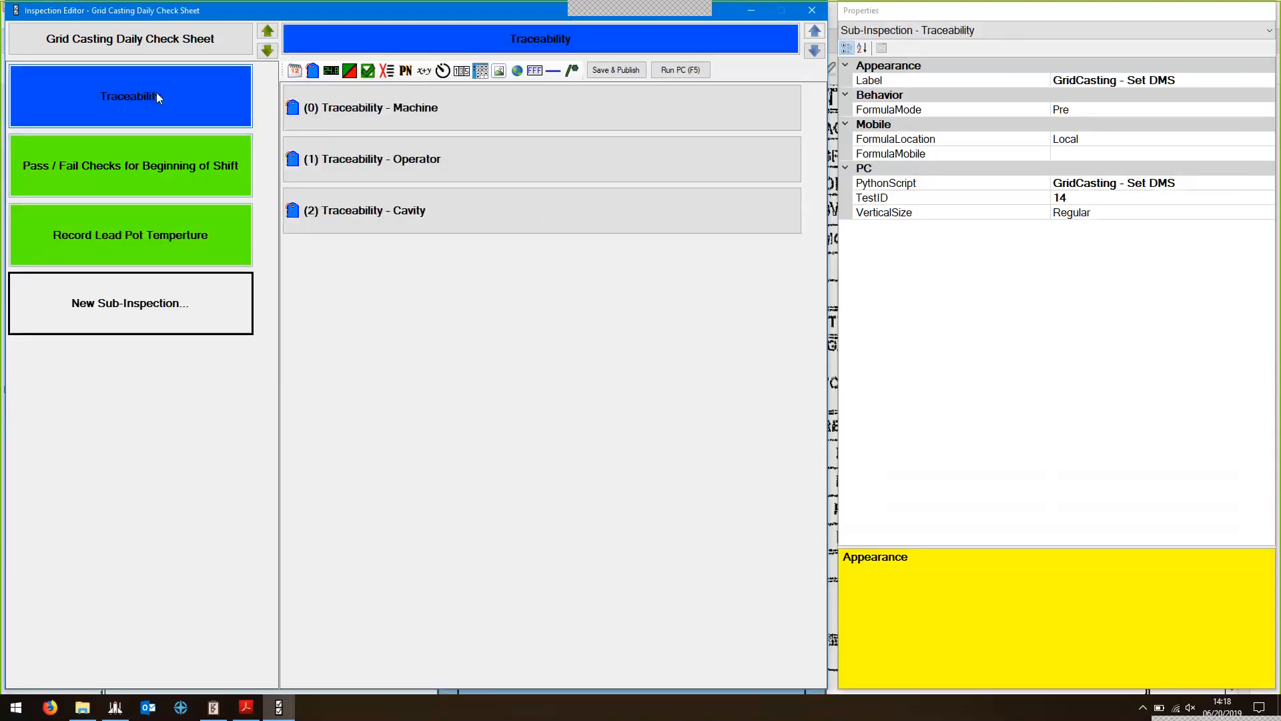
pyautogui.click(424, 70)
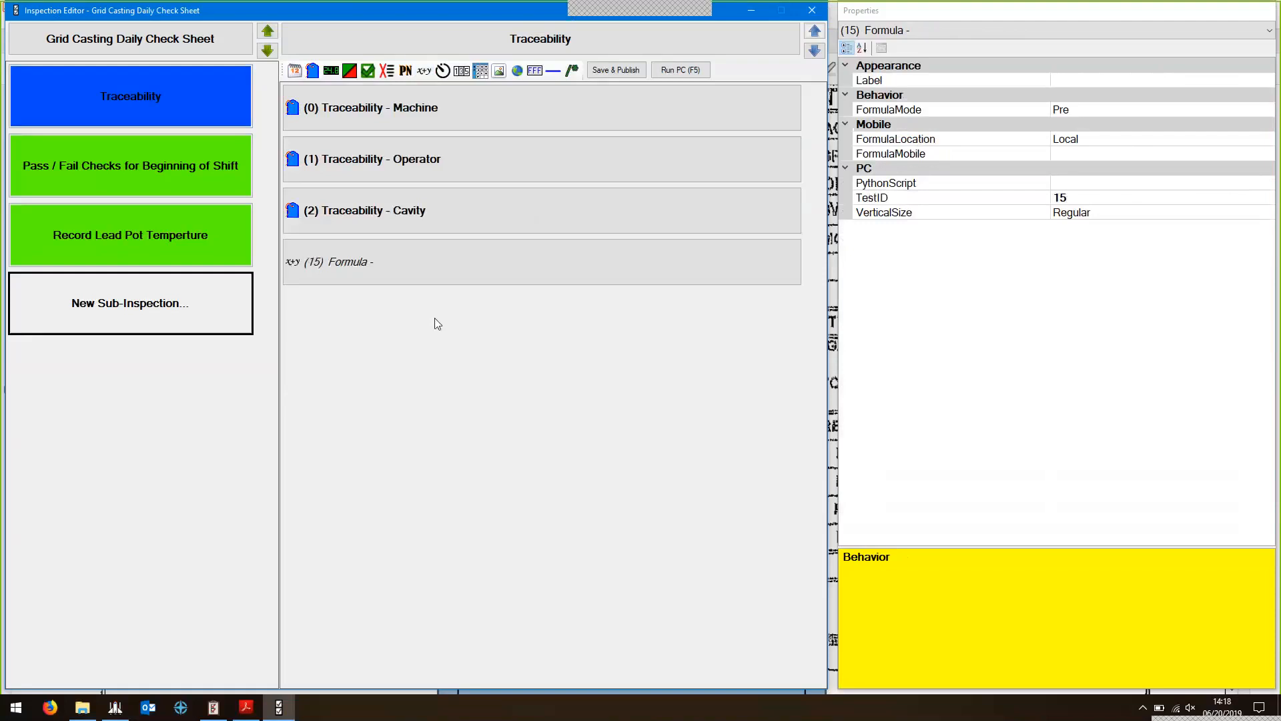
pyautogui.click(1250, 182)
pyautogui.click(1250, 183)
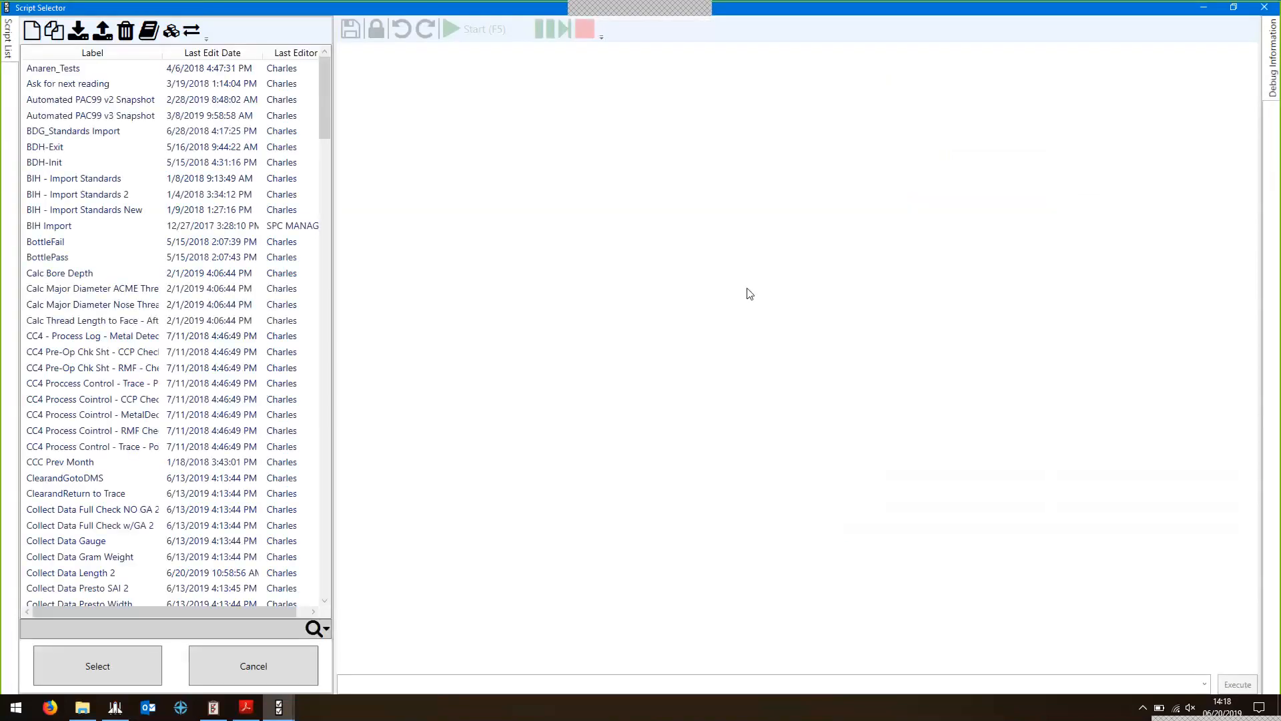
pyautogui.click(33, 33)
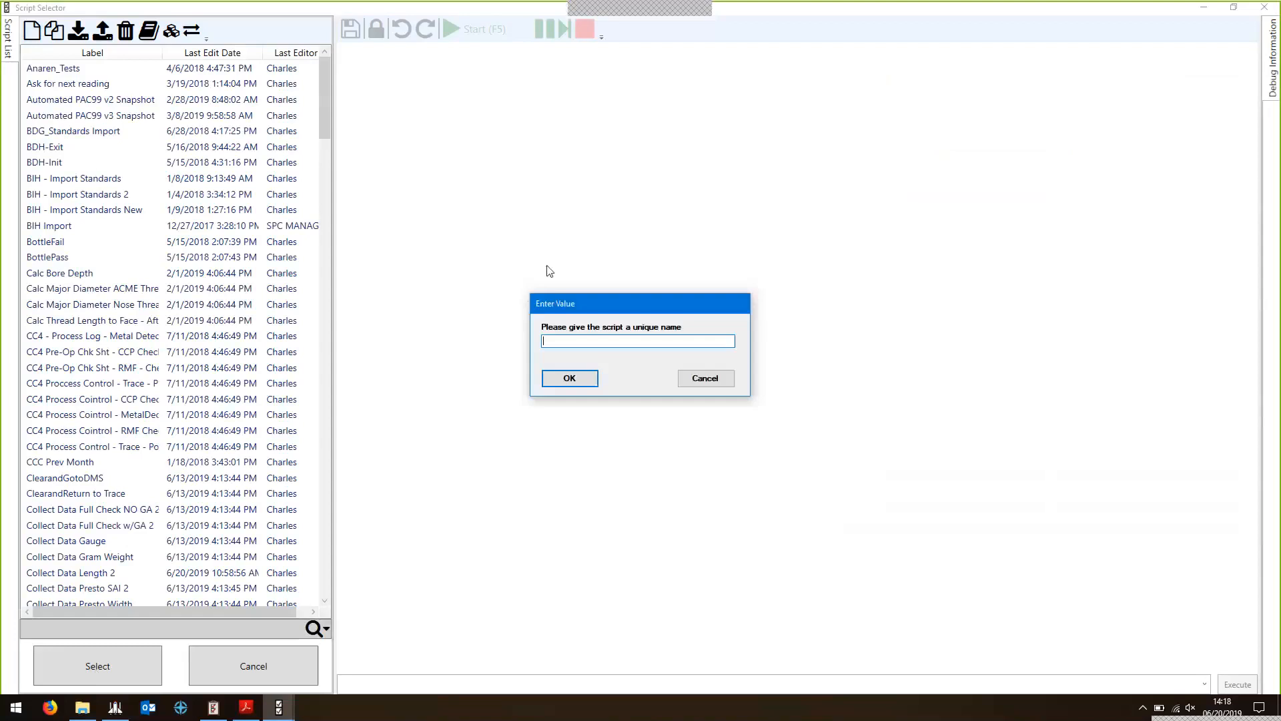
pyautogui.write('Load1')
pyautogui.press('Return')
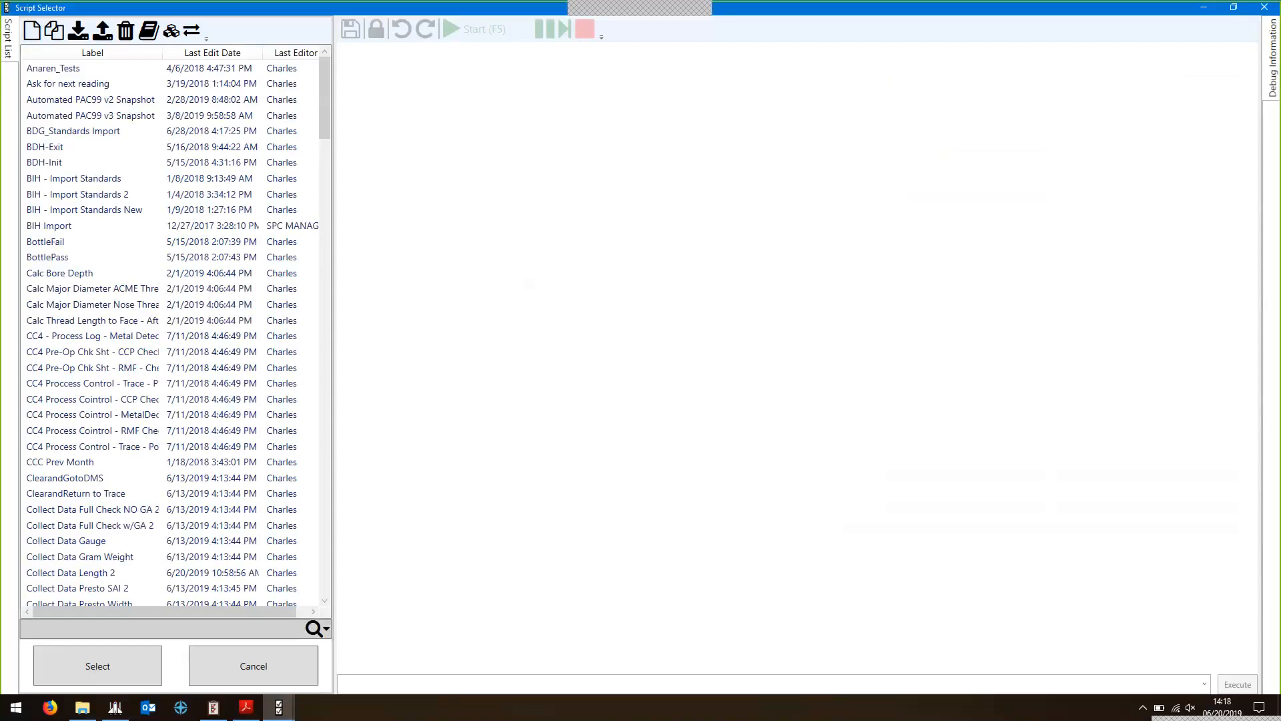
# - Begin the script with an inspect.sidepanel.addfile( call containing an empty quoted argument
pyautogui.write('inspect.')
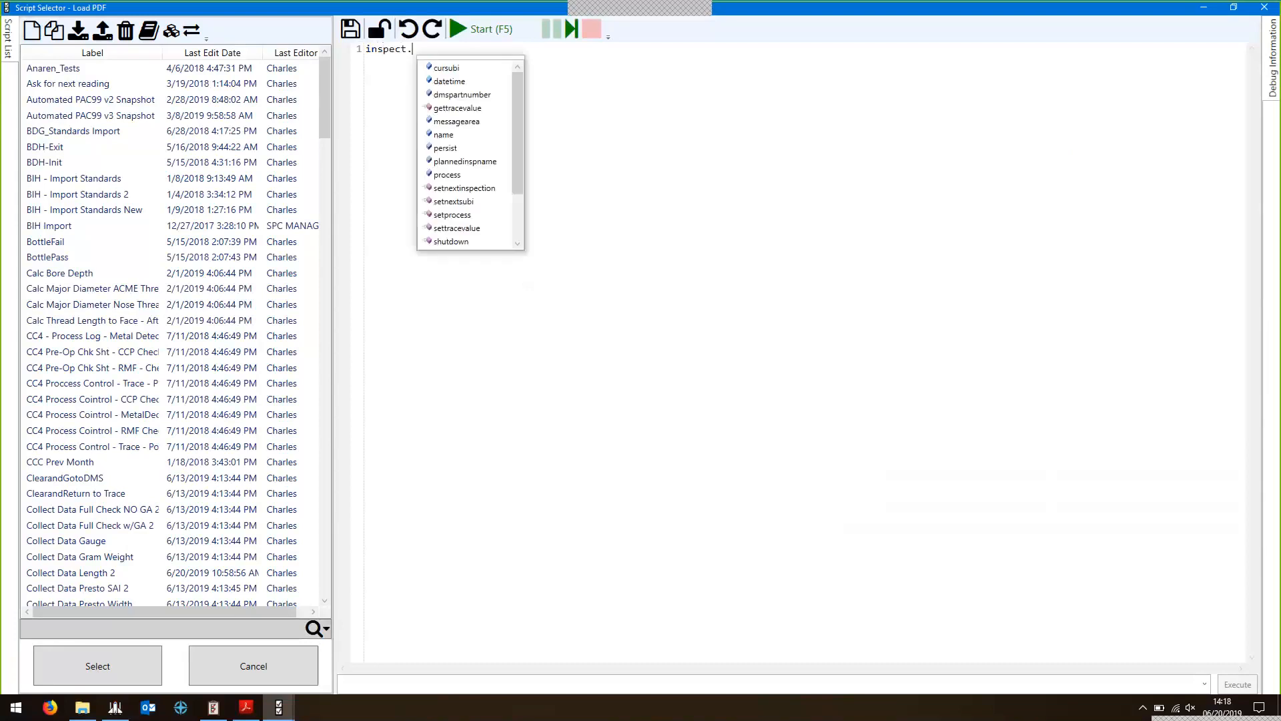
pyautogui.write('sidepanel.addfile(')
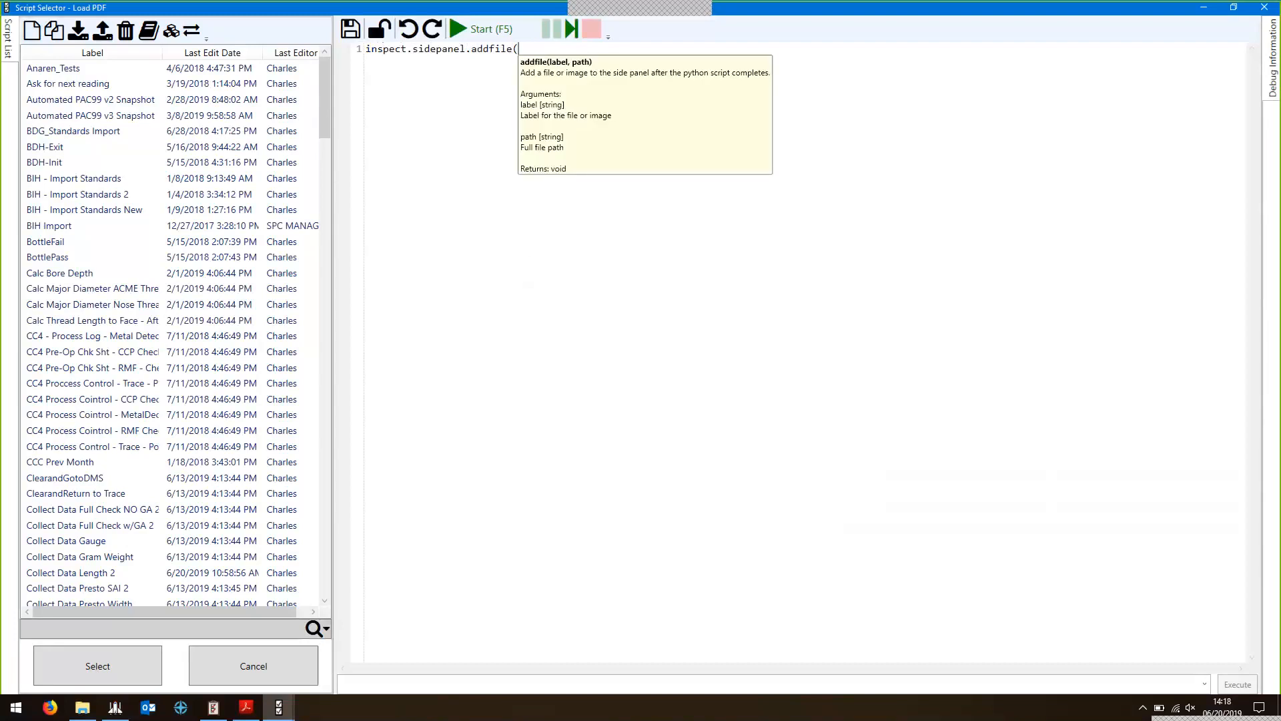
pyautogui.write('""')
# - Copy the June folder path from File Explorer into the quoted argument with doubled backslashes: J:\\Tech Tips Live (Sales)\\2019\\June
pyautogui.click(81, 708)
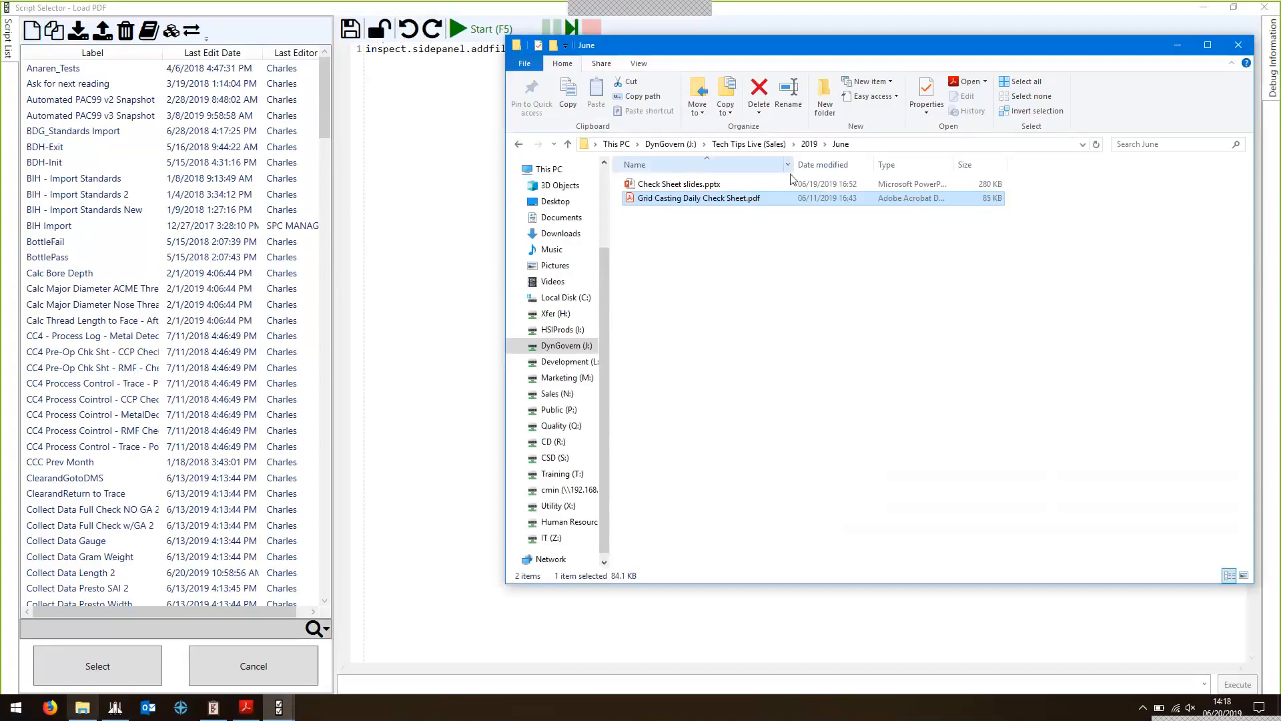
pyautogui.click(894, 144)
pyautogui.hotkey('ctrl', 'c')
pyautogui.click(458, 104)
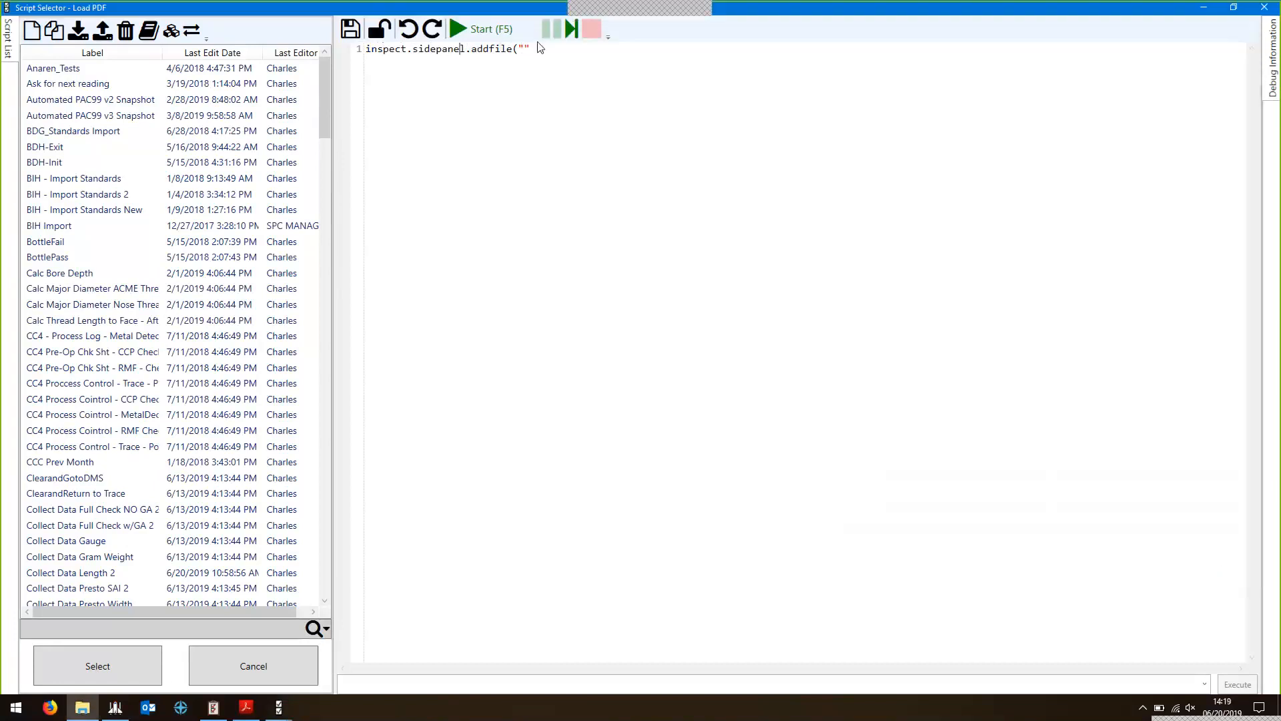
pyautogui.hotkey('ctrl', 'v')
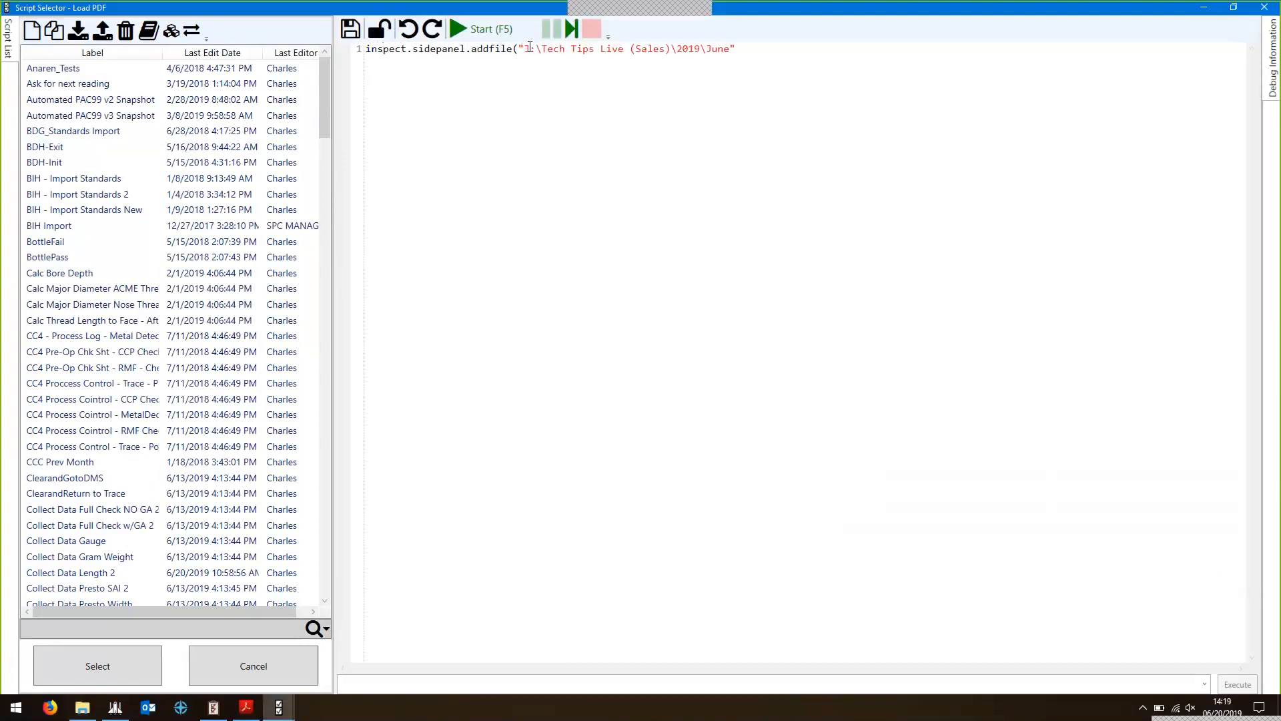
pyautogui.write('\\')
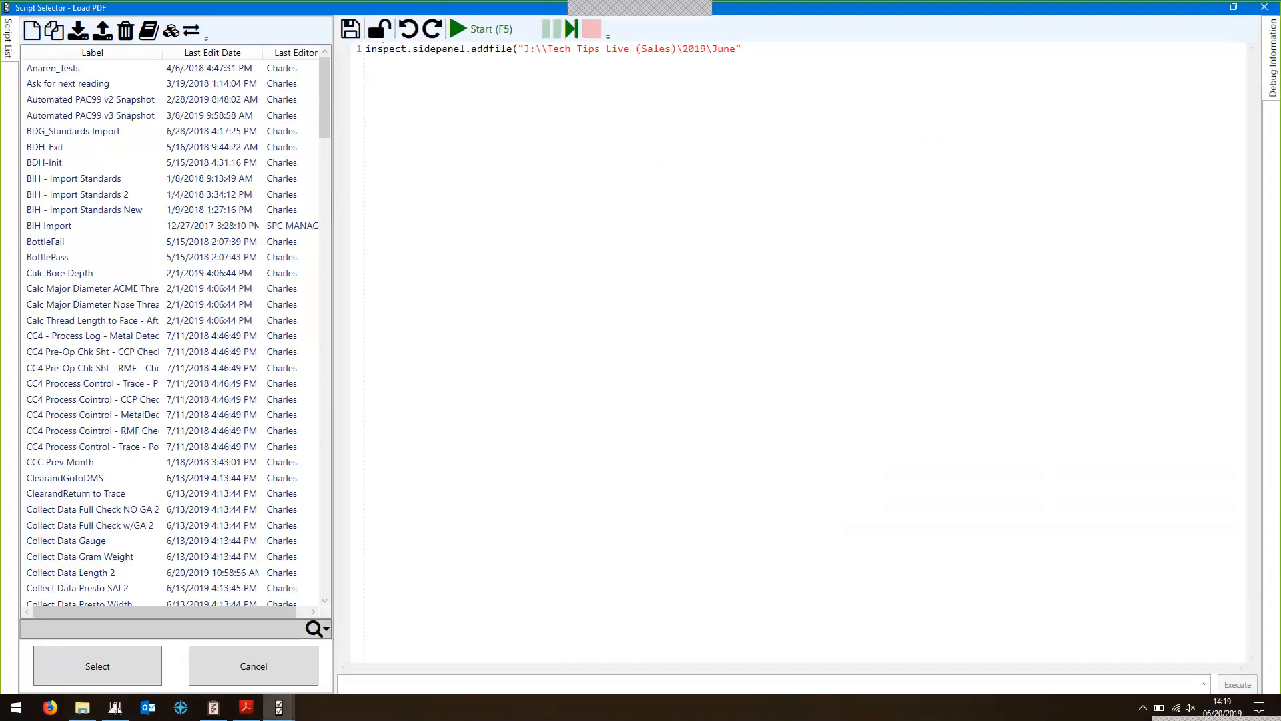
pyautogui.click(679, 52)
pyautogui.write('\\')
pyautogui.click(716, 51)
pyautogui.write('\\')
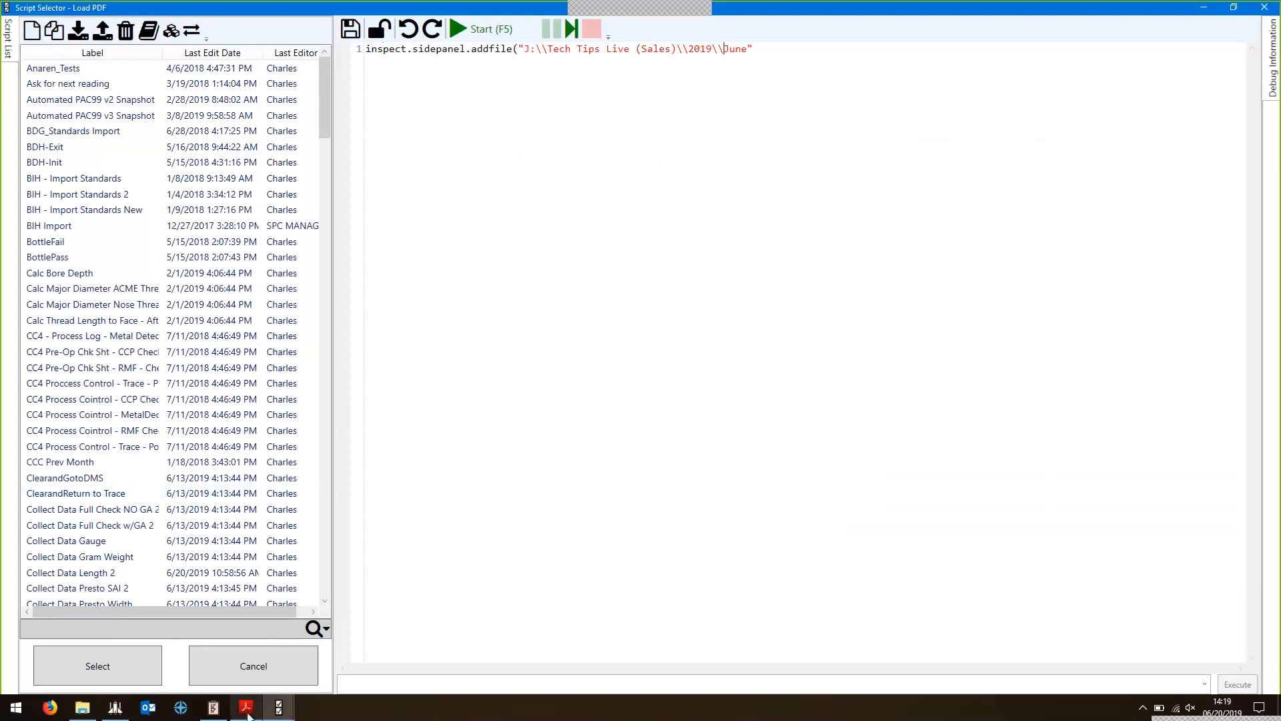
# - Copy the PDF's file name from File Explorer and append \\Grid Casting Daily Check Sheet to the script's path
pyautogui.moveTo(240, 706)
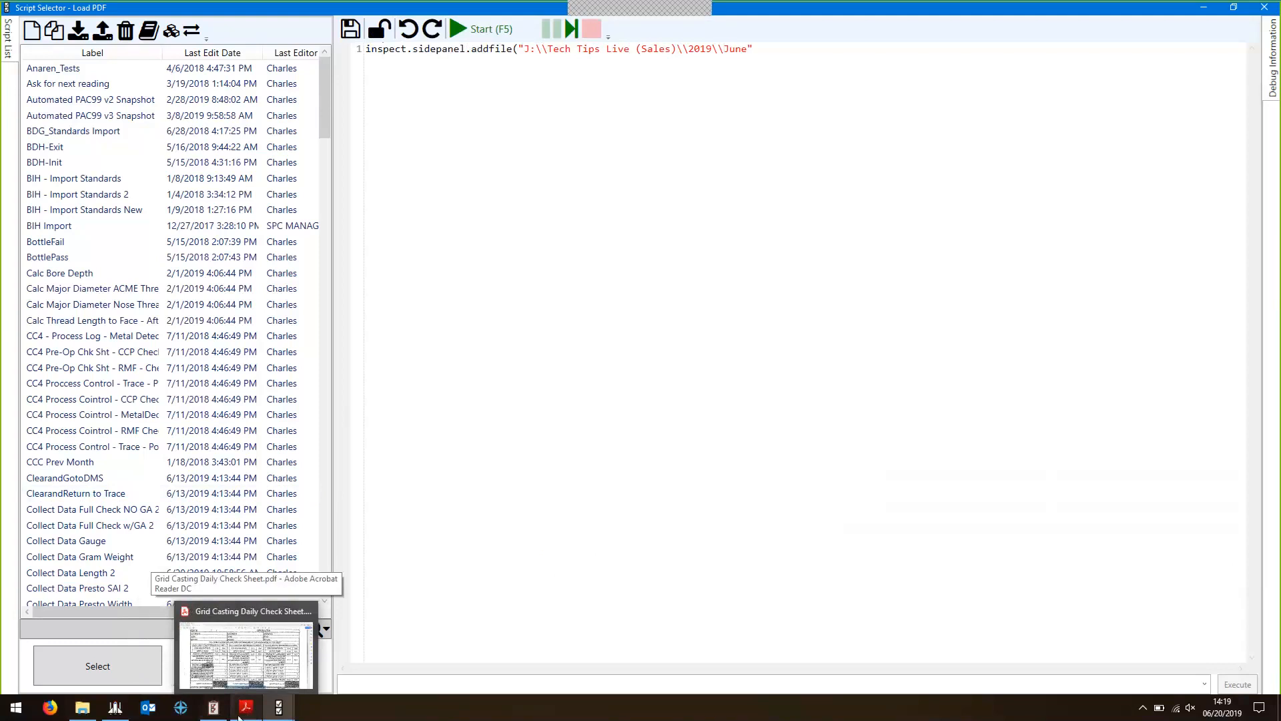
pyautogui.click(78, 691)
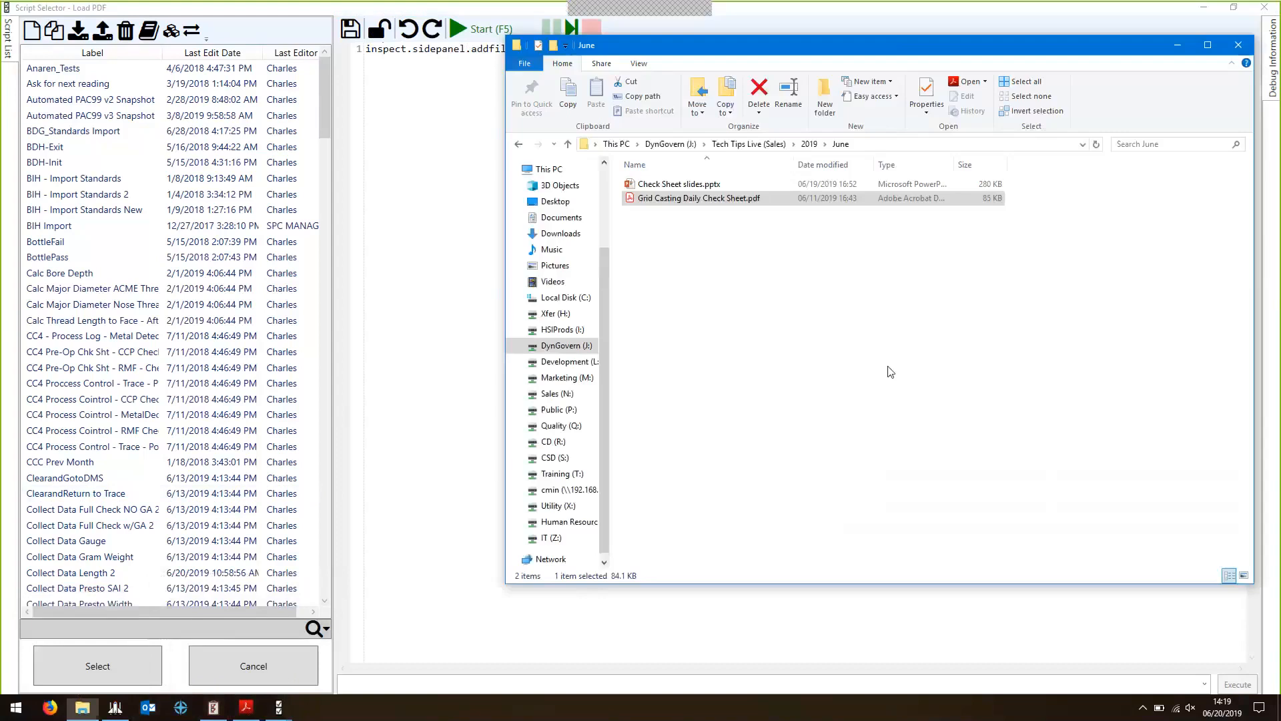
pyautogui.click(736, 199)
pyautogui.hotkey('ctrl', 'c')
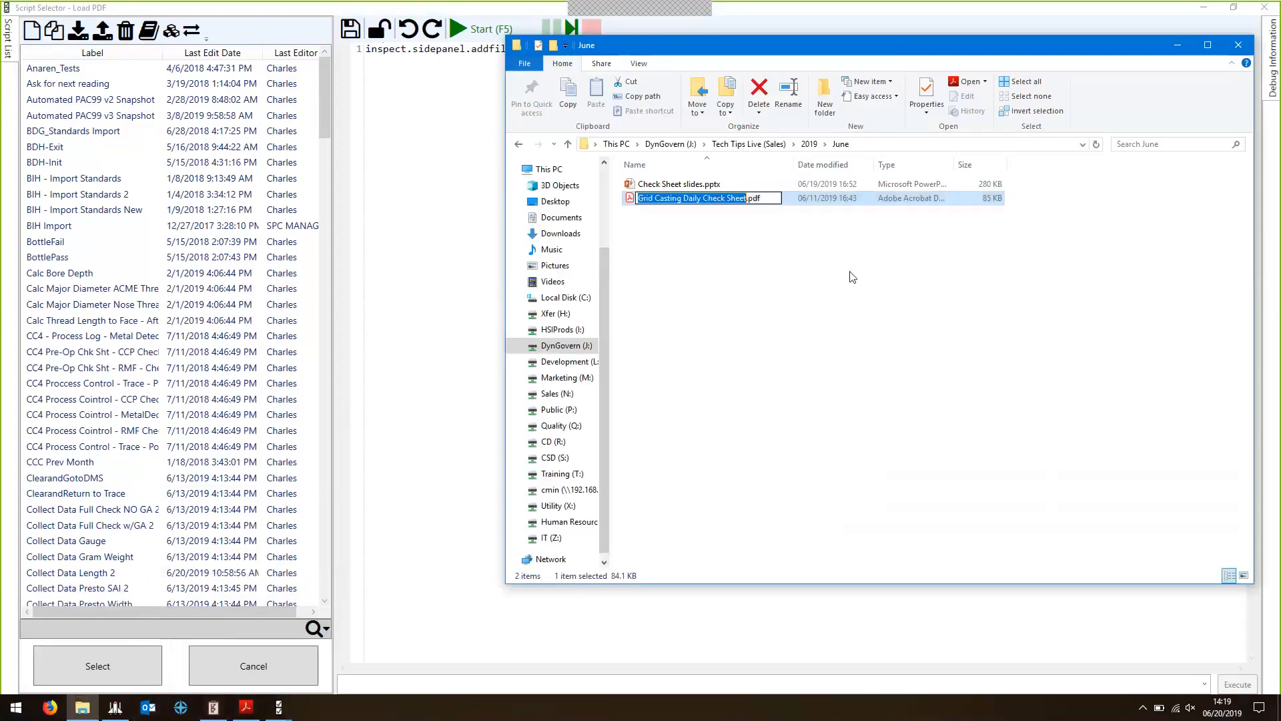
pyautogui.click(487, 220)
pyautogui.write('\\\\')
pyautogui.hotkey('ctrl', 'v')
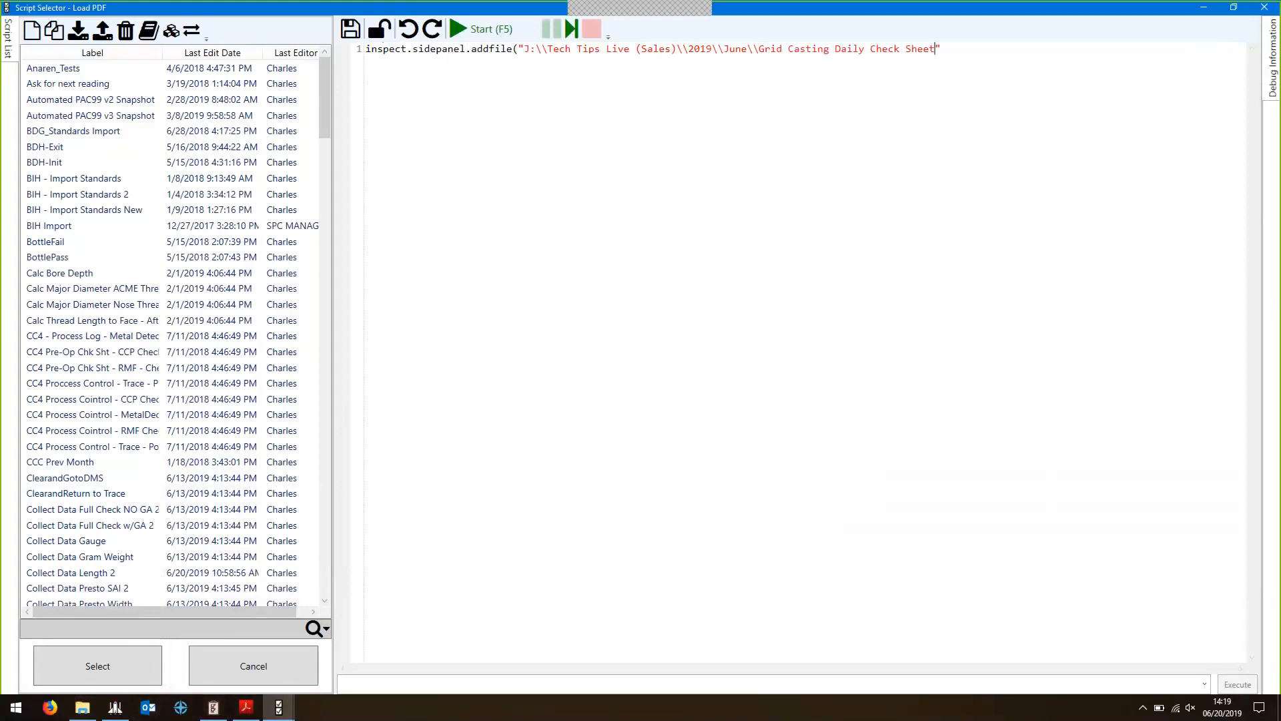
# - Complete the addfile call with the .pdf extension and the second argument "Check Sheet", and assign the script to the formula
pyautogui.write('.pdf", "Check Sheet"')
pyautogui.click(51, 666)
# - Check the ClearSidePanel setting of the Traceability sub-inspection
pyautogui.click(97, 95)
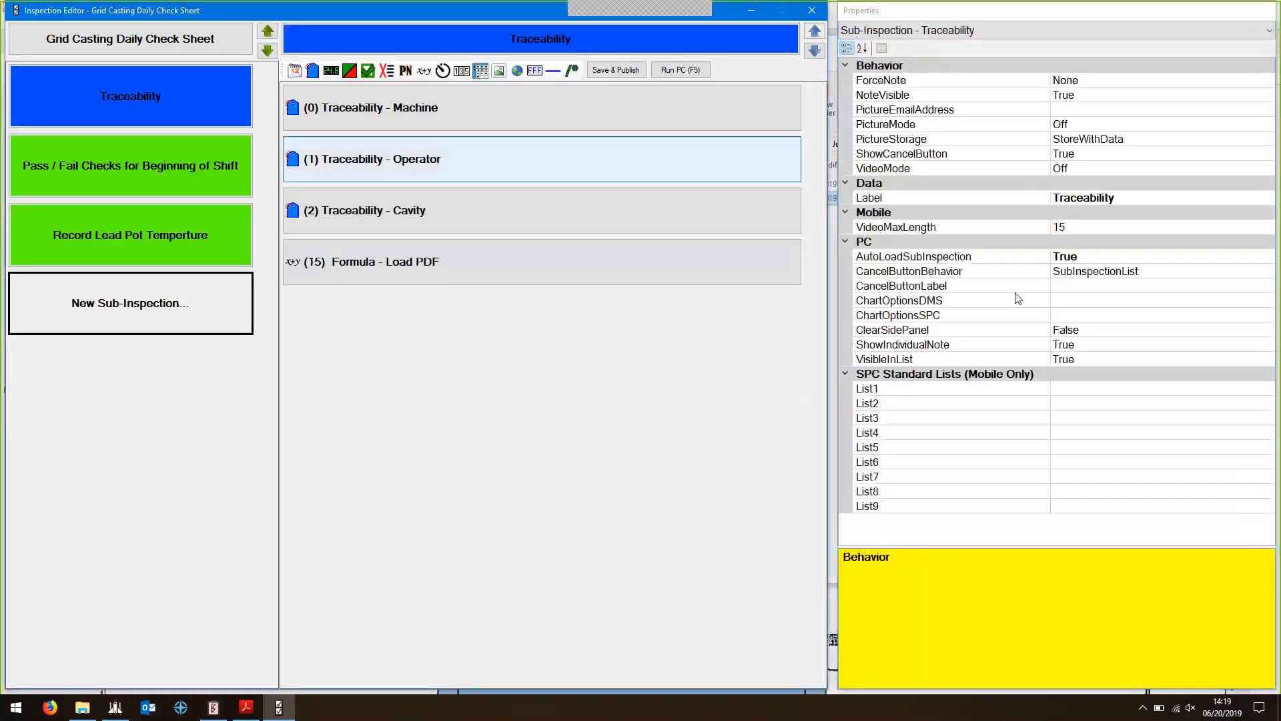
pyautogui.click(1103, 330)
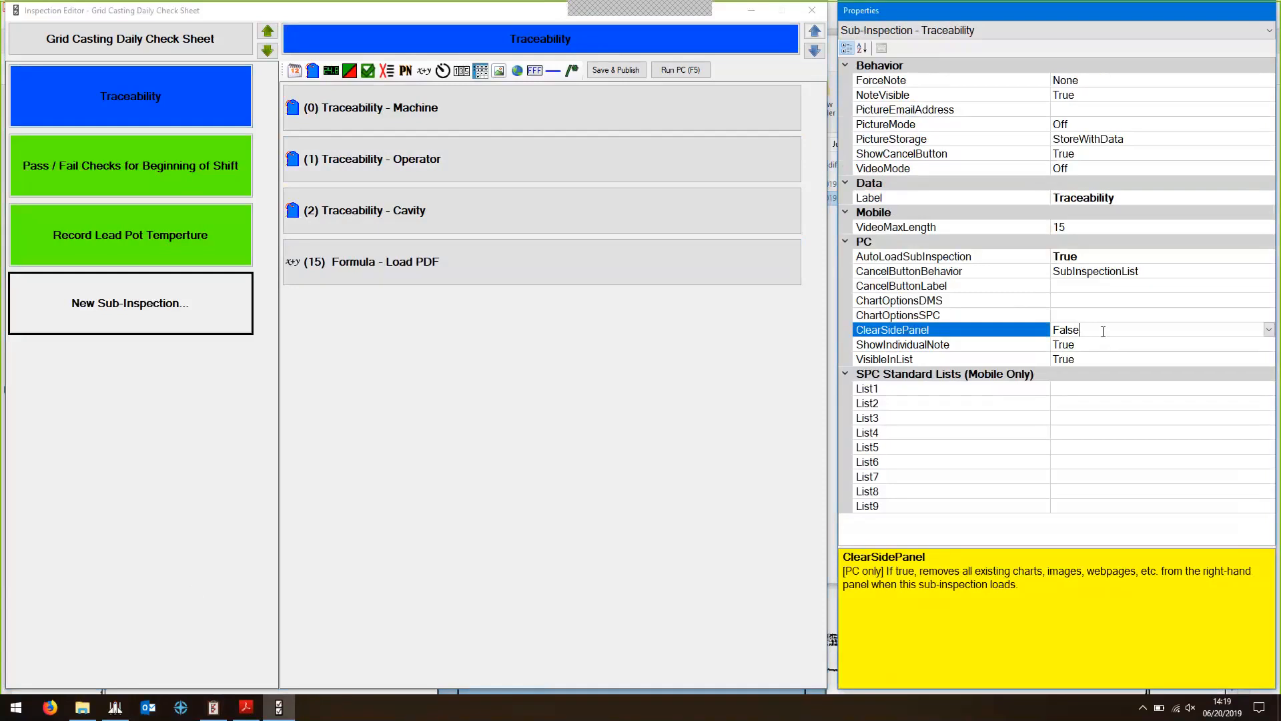
# - Close the open PC Collect window, and save and publish the check sheet in the Inspection Editor
pyautogui.click(214, 707)
pyautogui.click(1265, 7)
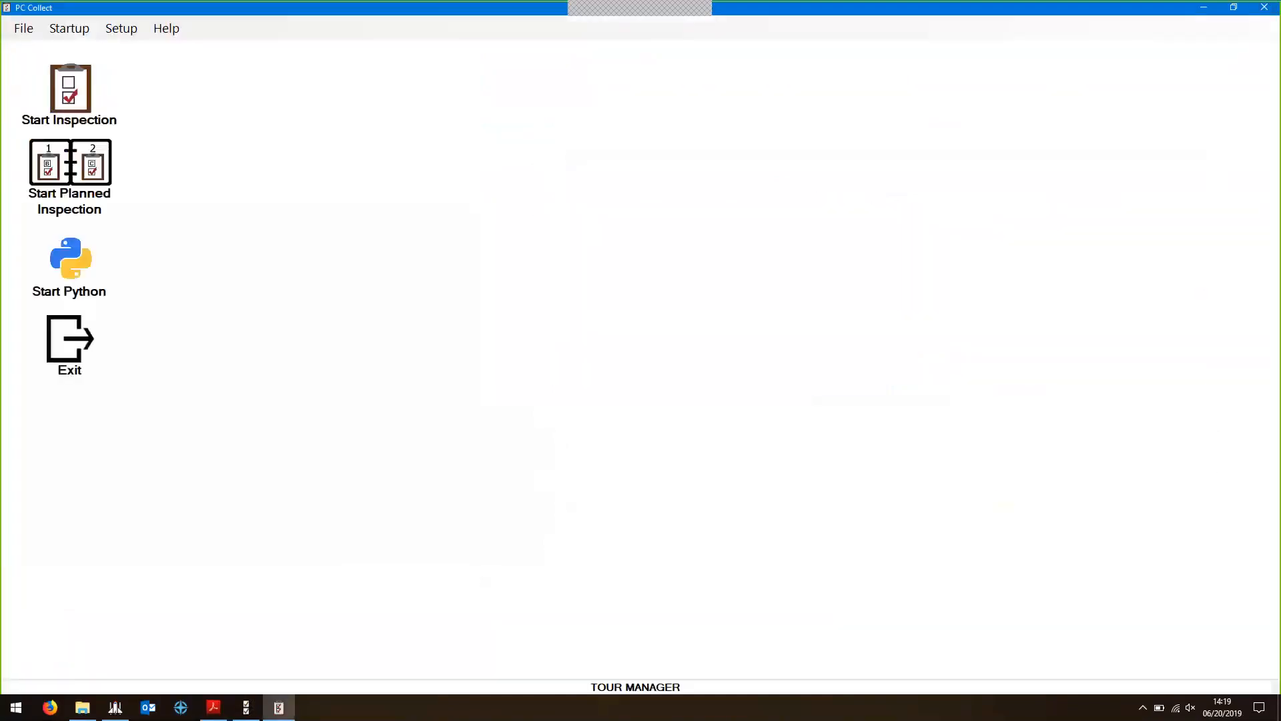
pyautogui.click(252, 708)
pyautogui.click(630, 72)
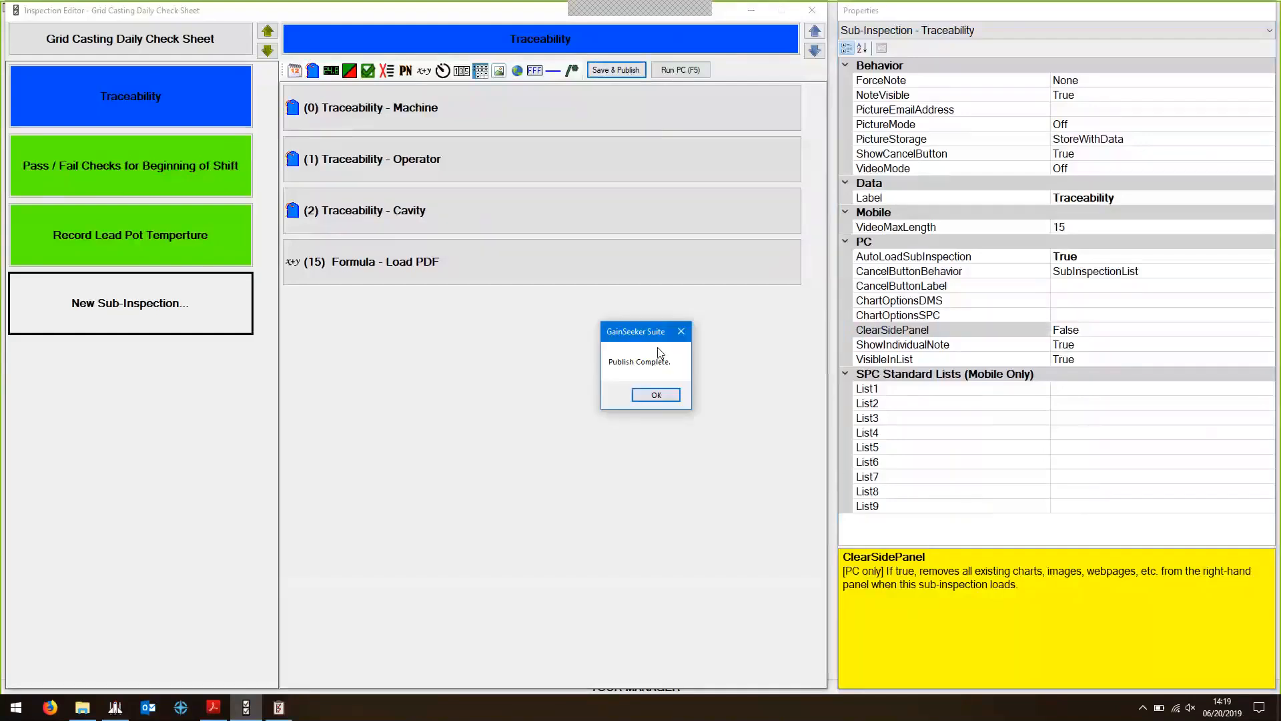
pyautogui.click(661, 399)
# - Test-run the inspection on the PC, dismiss the script error, and close the Inspection Viewer
pyautogui.click(669, 69)
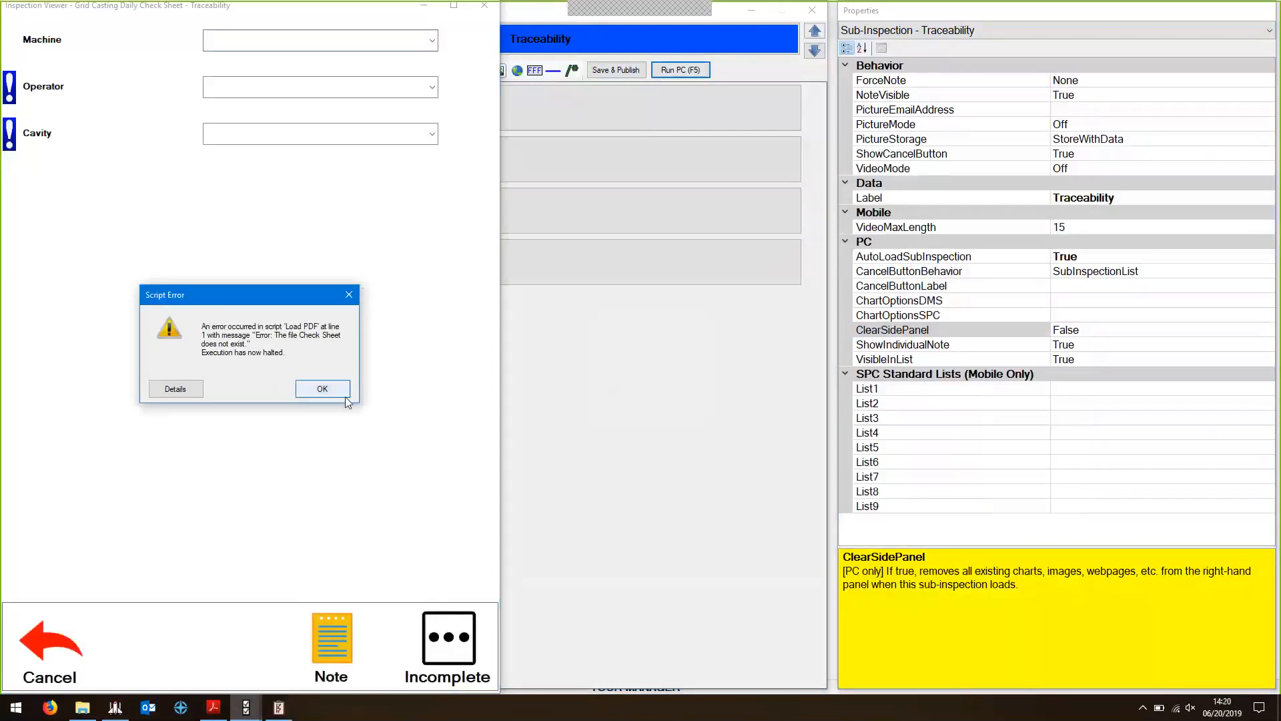
pyautogui.click(323, 388)
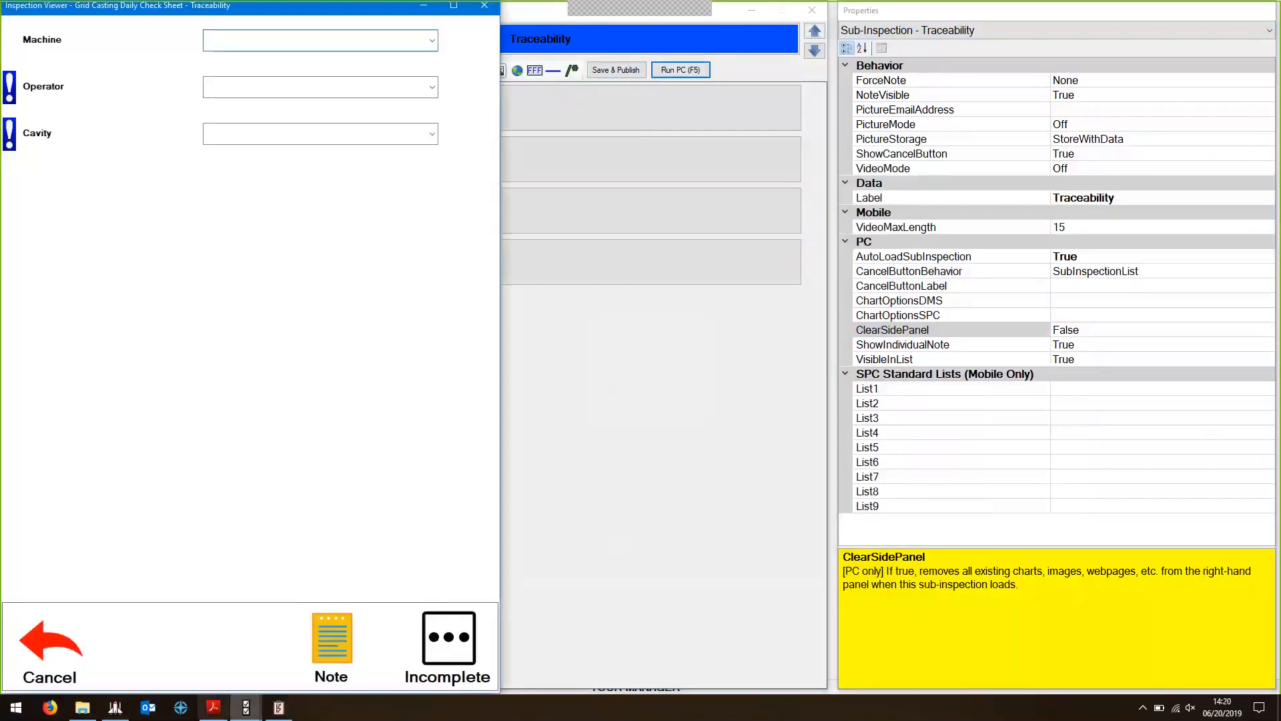
pyautogui.click(485, 5)
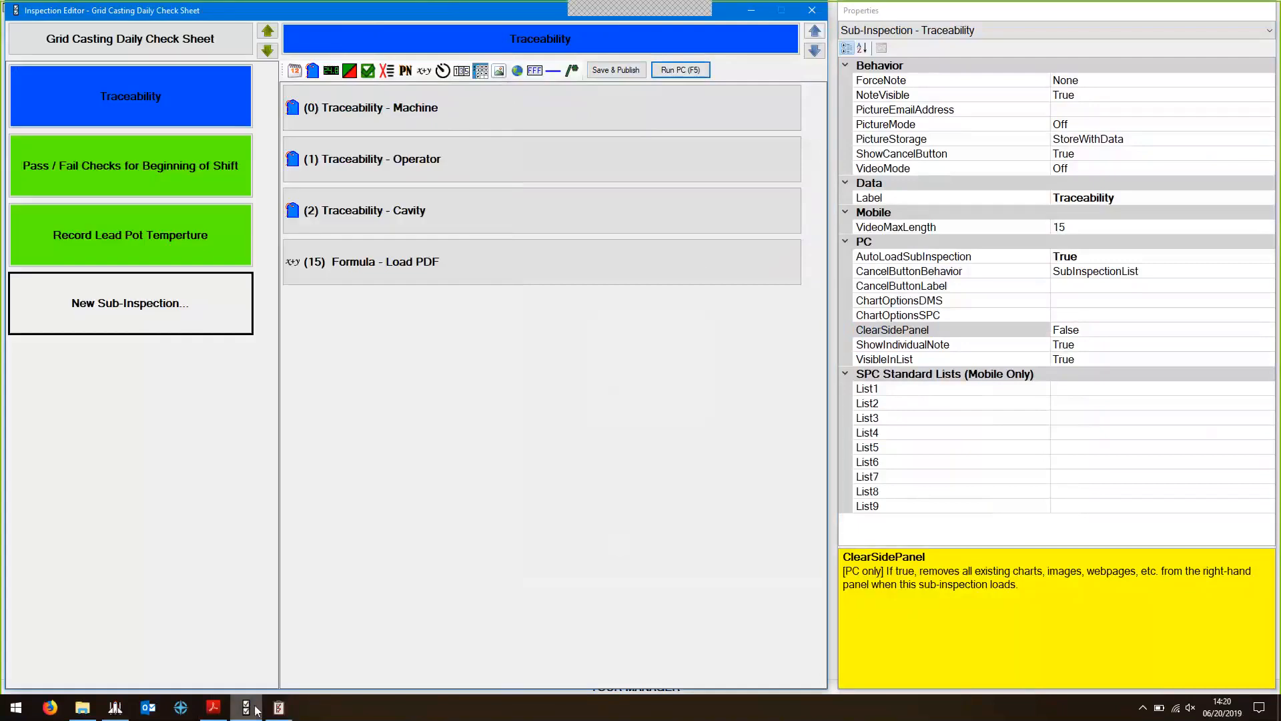
pyautogui.moveTo(212, 710)
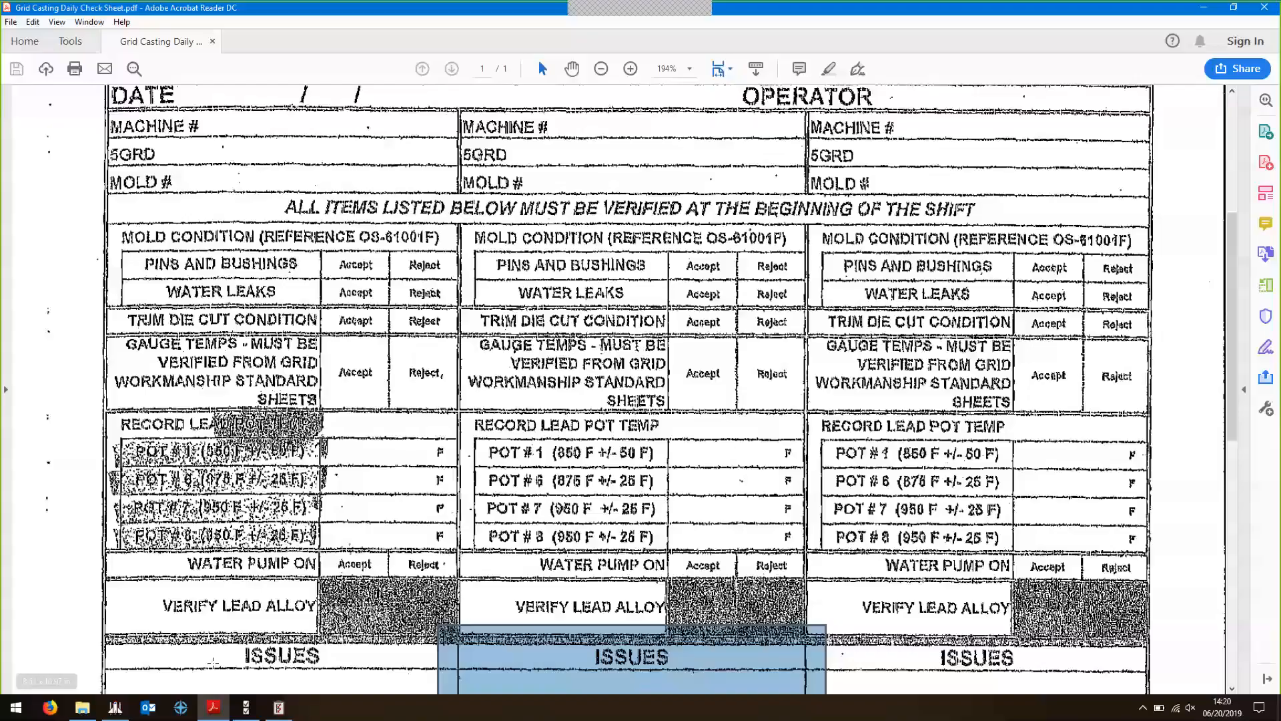
pyautogui.click(247, 707)
pyautogui.click(82, 708)
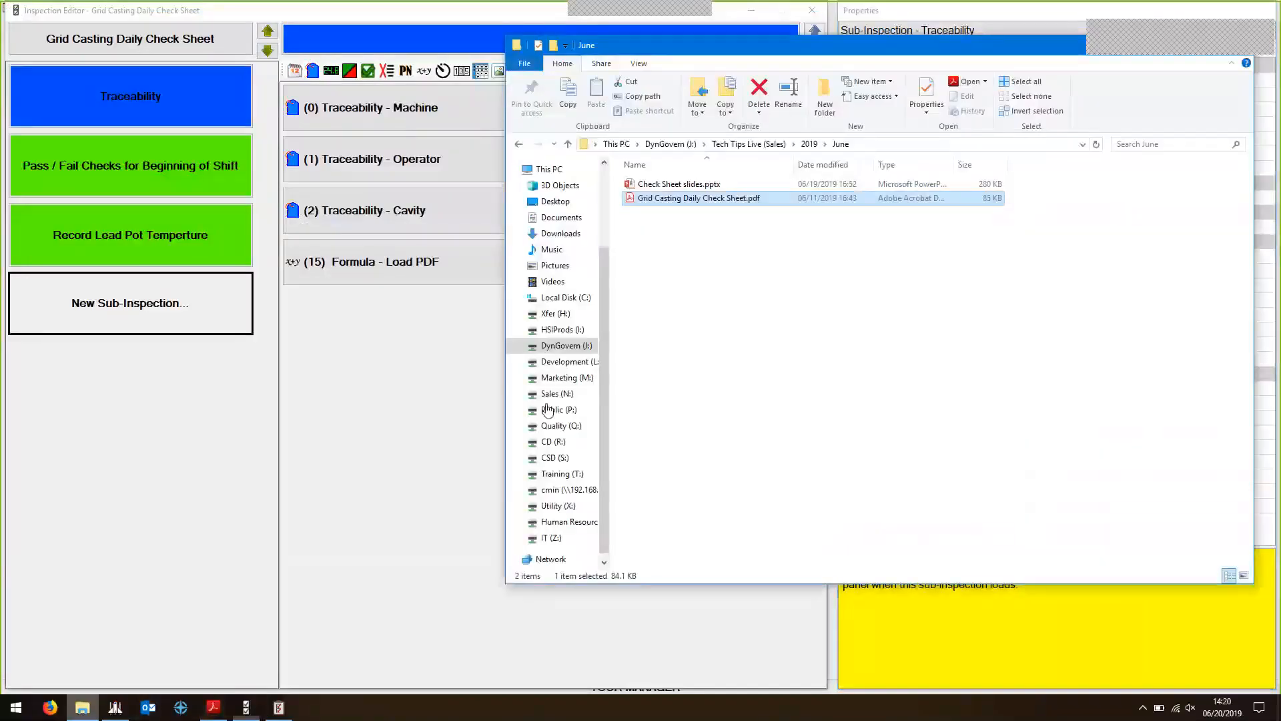
pyautogui.click(440, 395)
# - Open the Load PDF formula's script and look up the argument order of inspect.sidepanel.addfile, removing the trial line
pyautogui.click(403, 260)
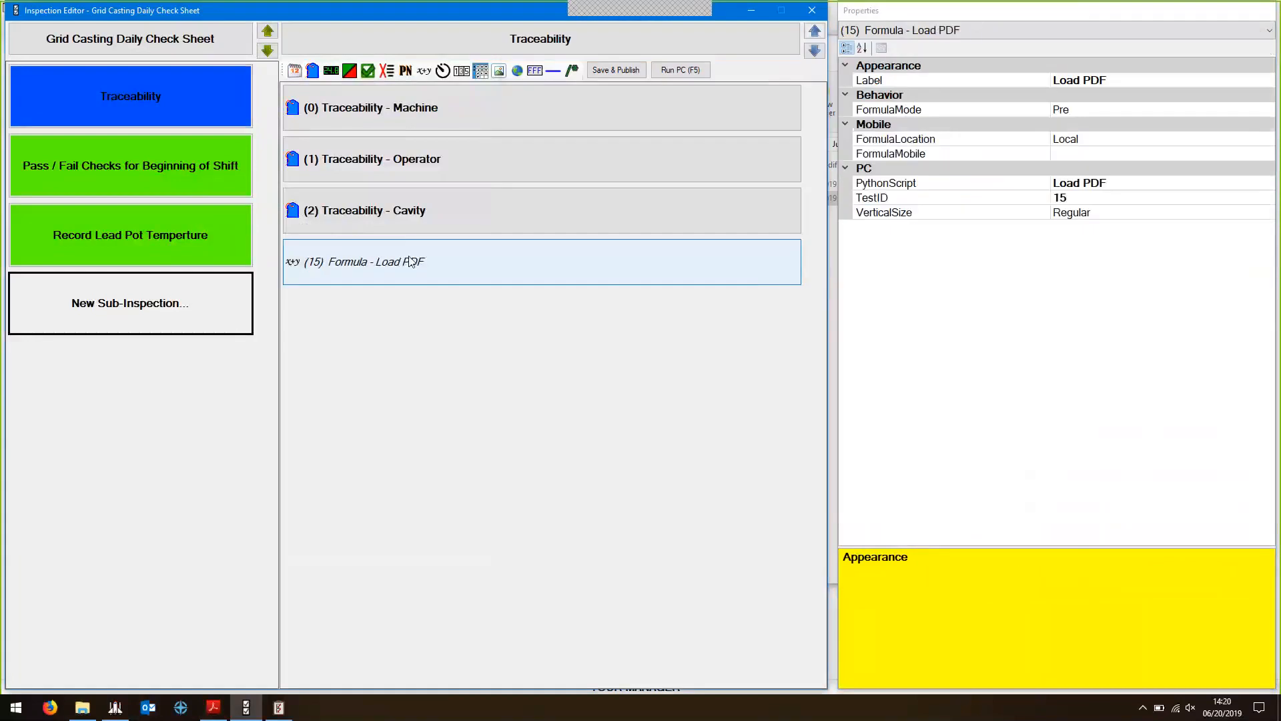
pyautogui.doubleClick(403, 261)
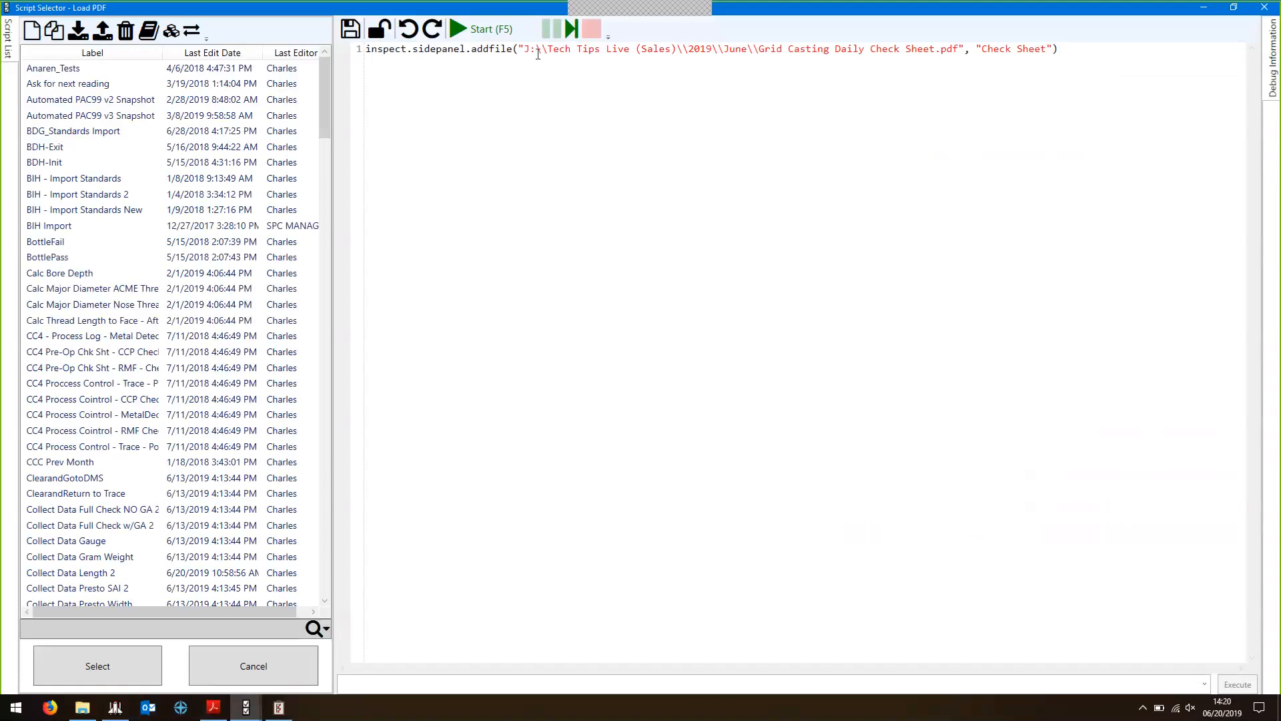
pyautogui.moveTo(514, 48); pyautogui.dragTo(560, 70)
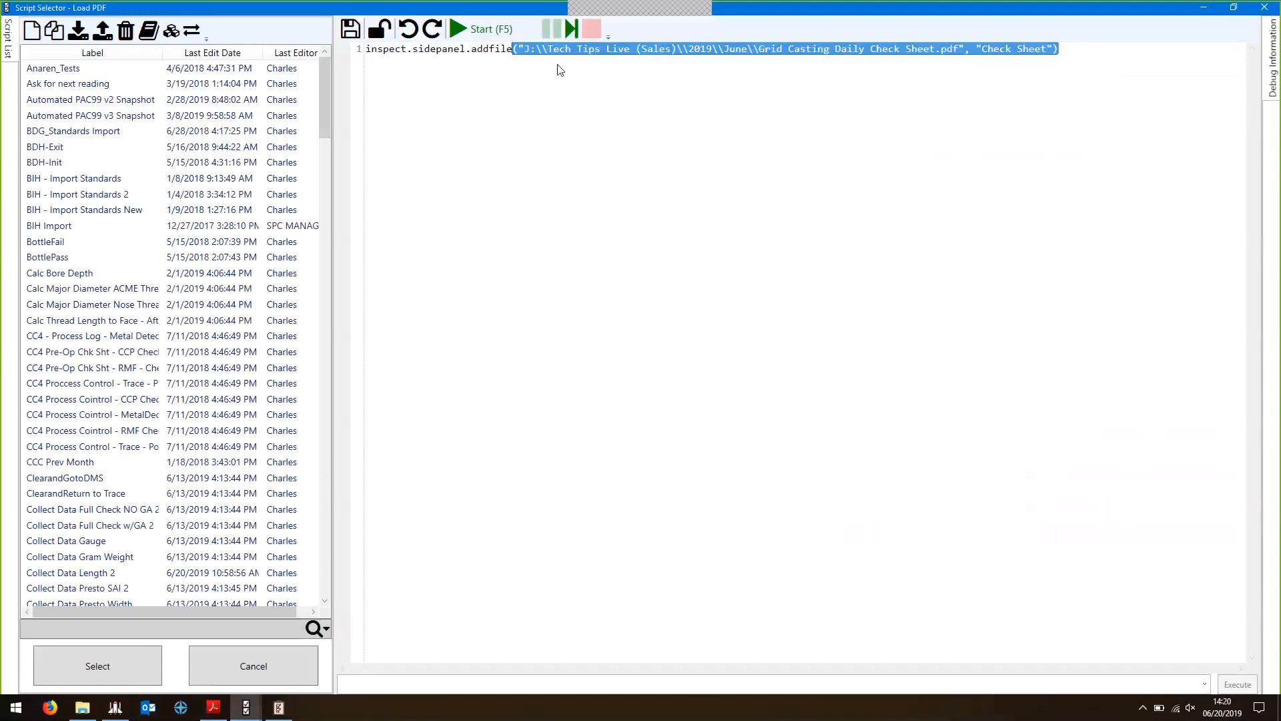
pyautogui.click(1055, 49)
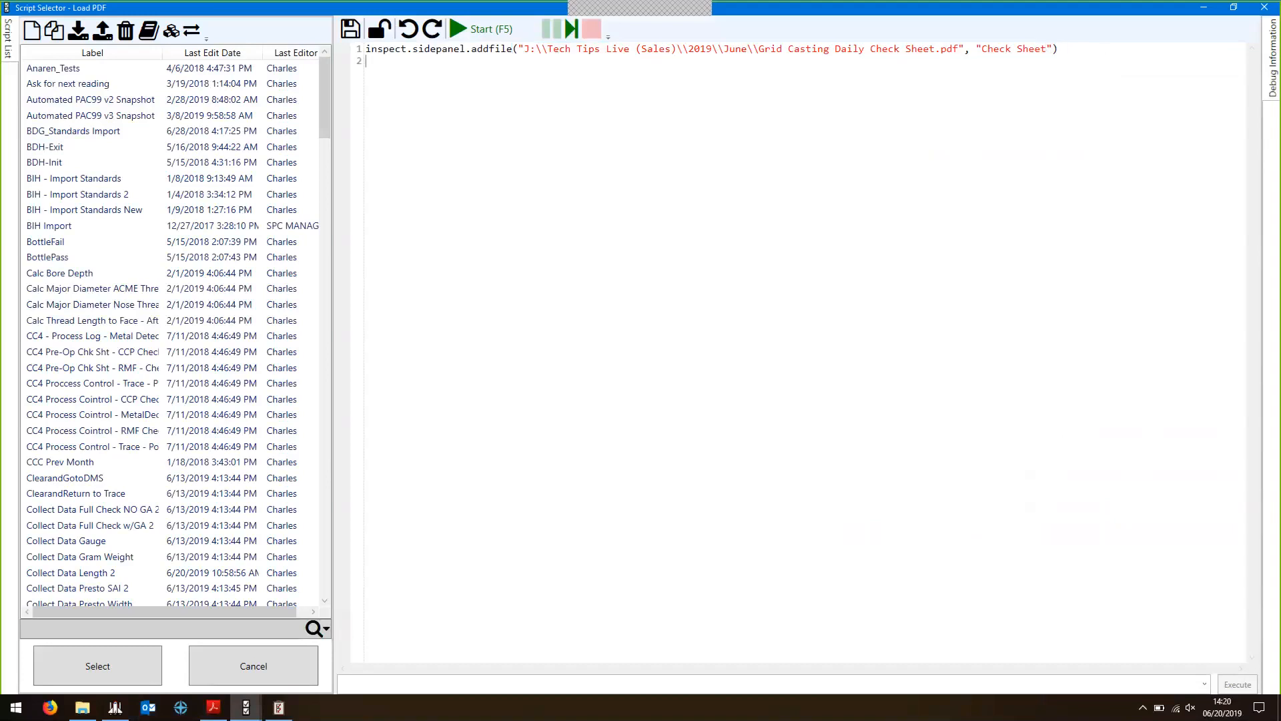
pyautogui.write('inspect.sidepanel.add')
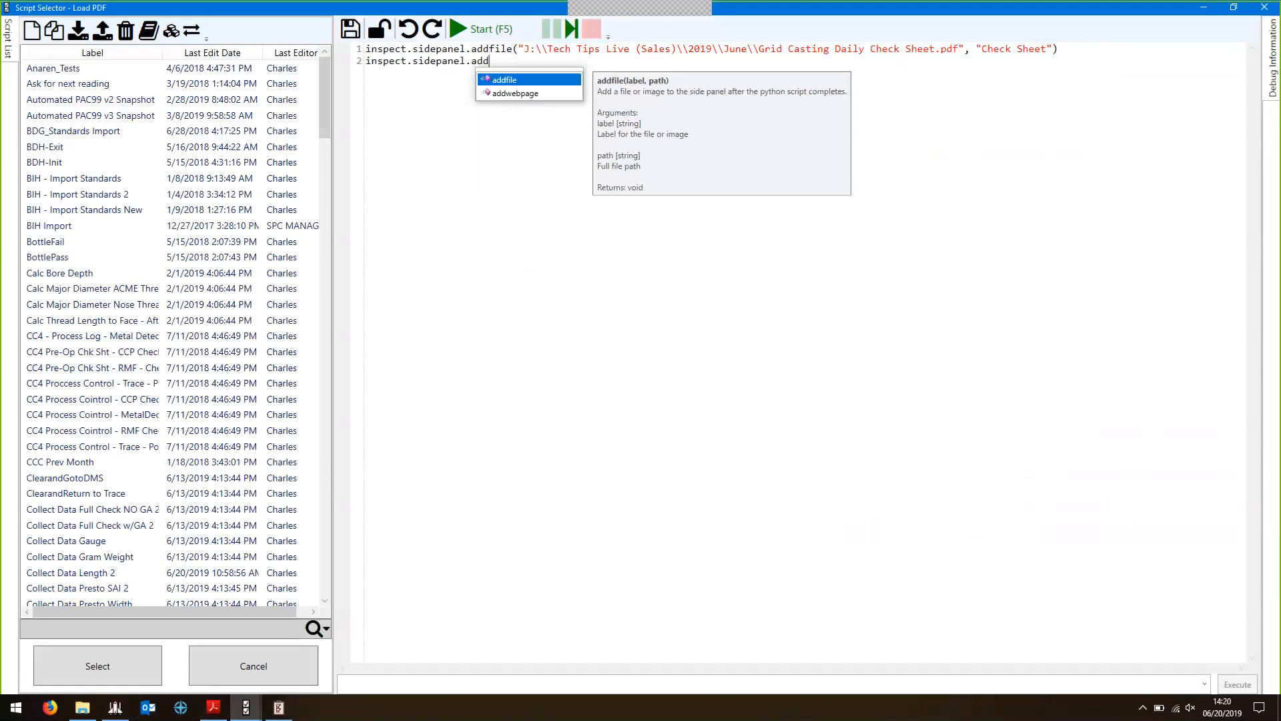
pyautogui.press('Escape')
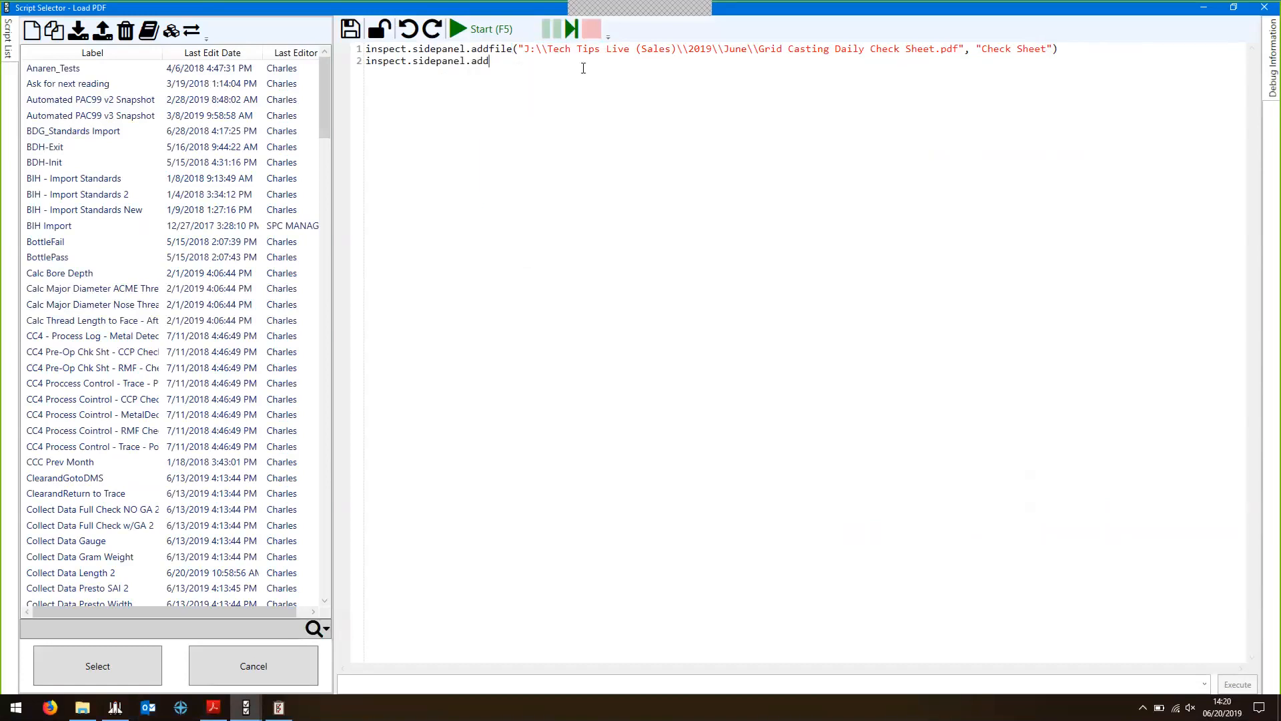
pyautogui.hotkey('shift', 'Home')
pyautogui.press('BackSpace')
# - Move "Check Sheet" to the first argument of the addfile call, ahead of the PDF file path
pyautogui.click(967, 48)
pyautogui.keyDown('shift'); pyautogui.click(1052, 48); pyautogui.keyUp('shift')
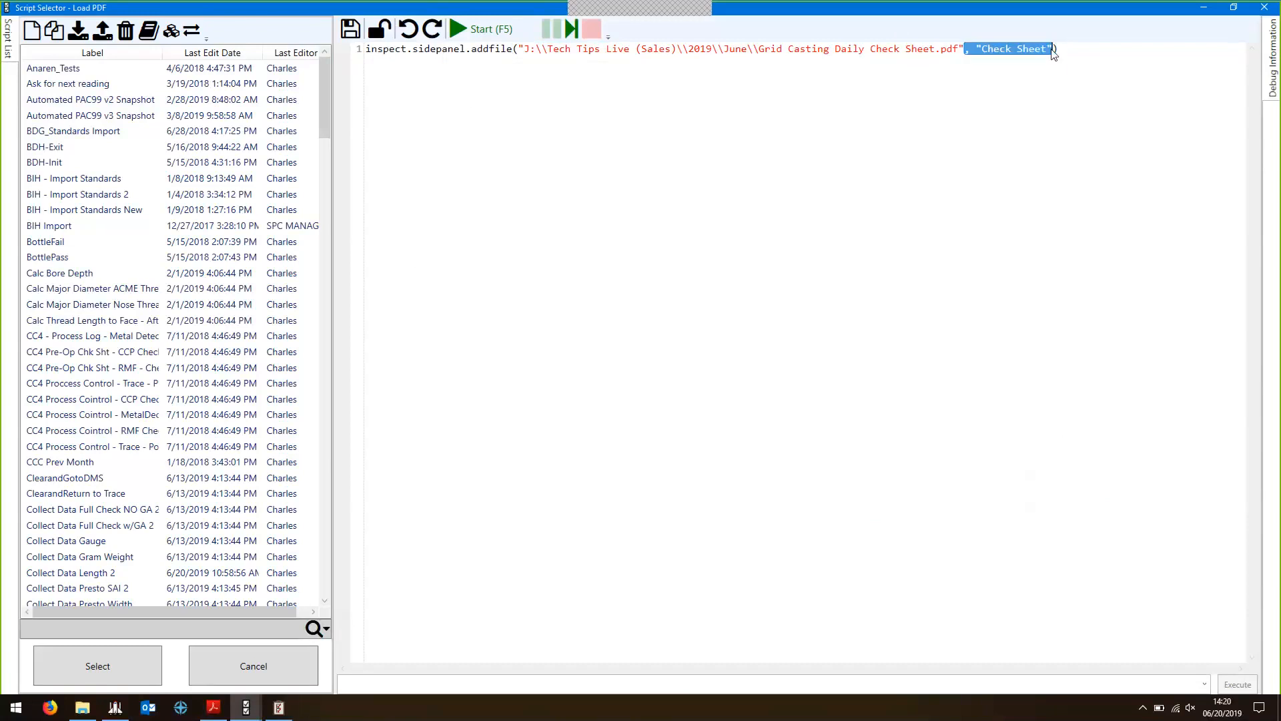
pyautogui.press('Delete')
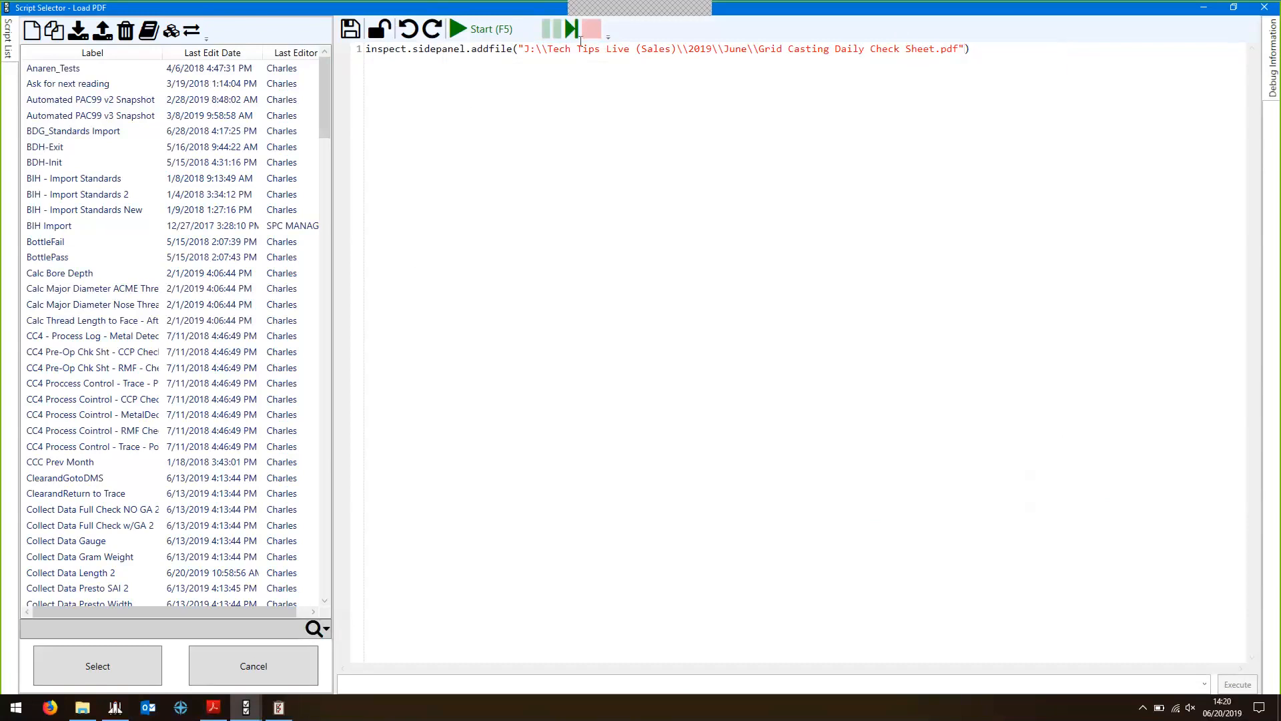
pyautogui.click(519, 51)
pyautogui.write('"C')
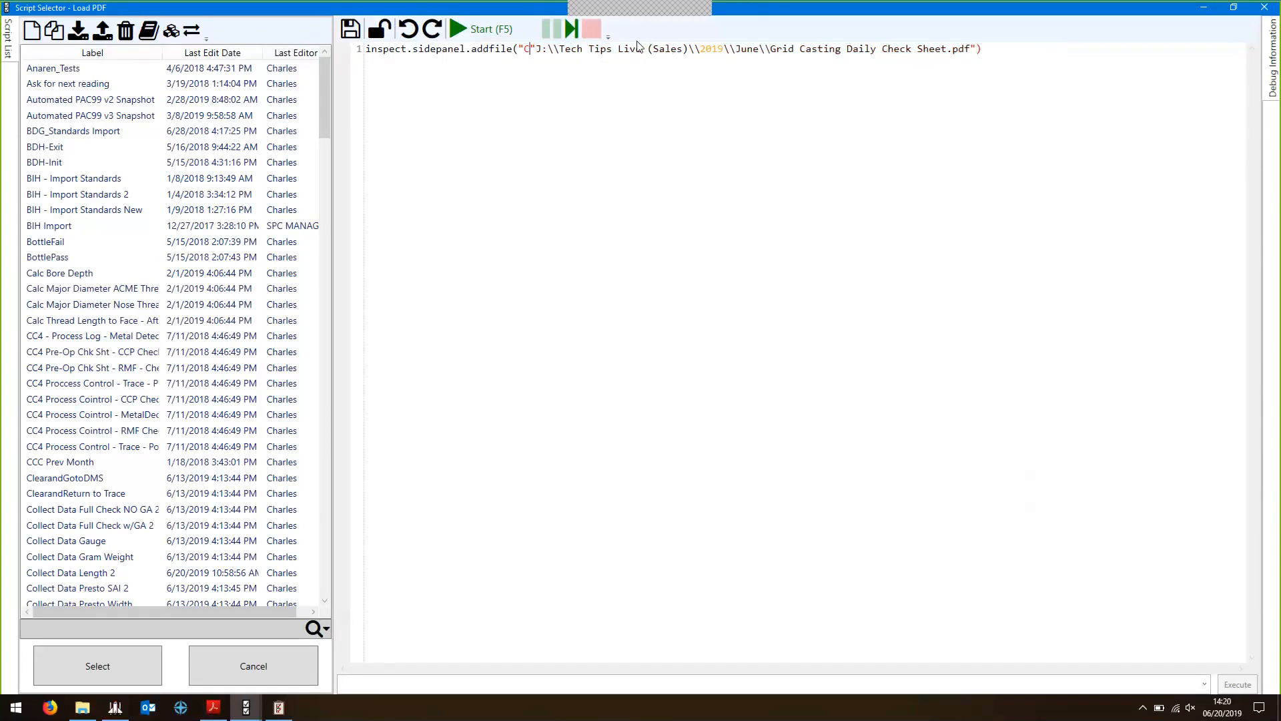
pyautogui.write('heck Sheet",')
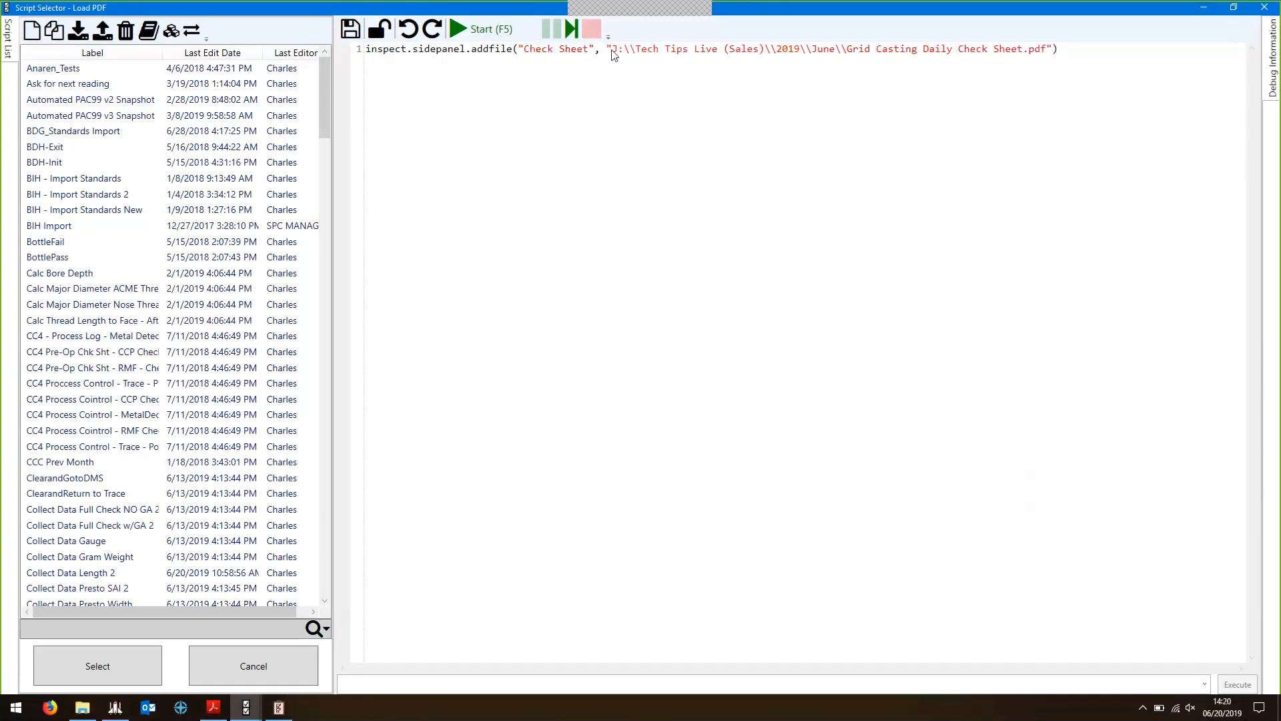
# - Test-run the inspection on the PC and look through the check sheet PDF in the side panel
pyautogui.press('F5')
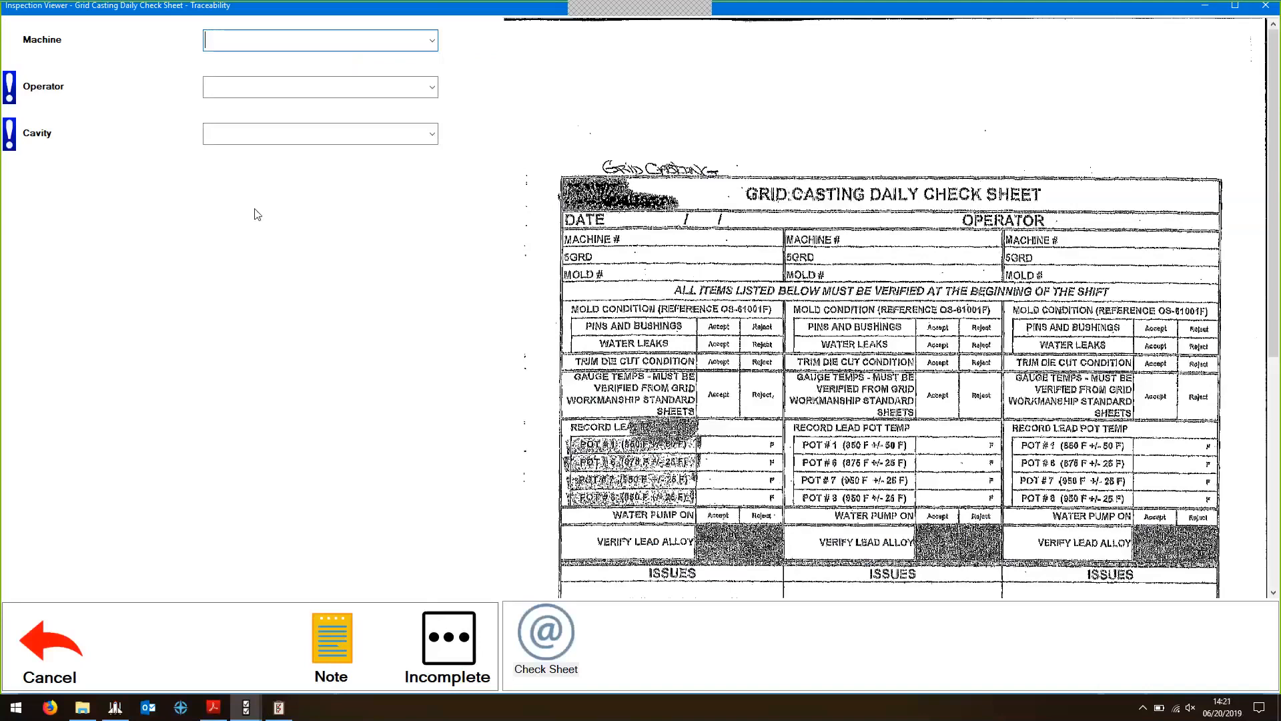
pyautogui.scroll(-1, 891, 347)
pyautogui.scroll(-4, 817, 248)
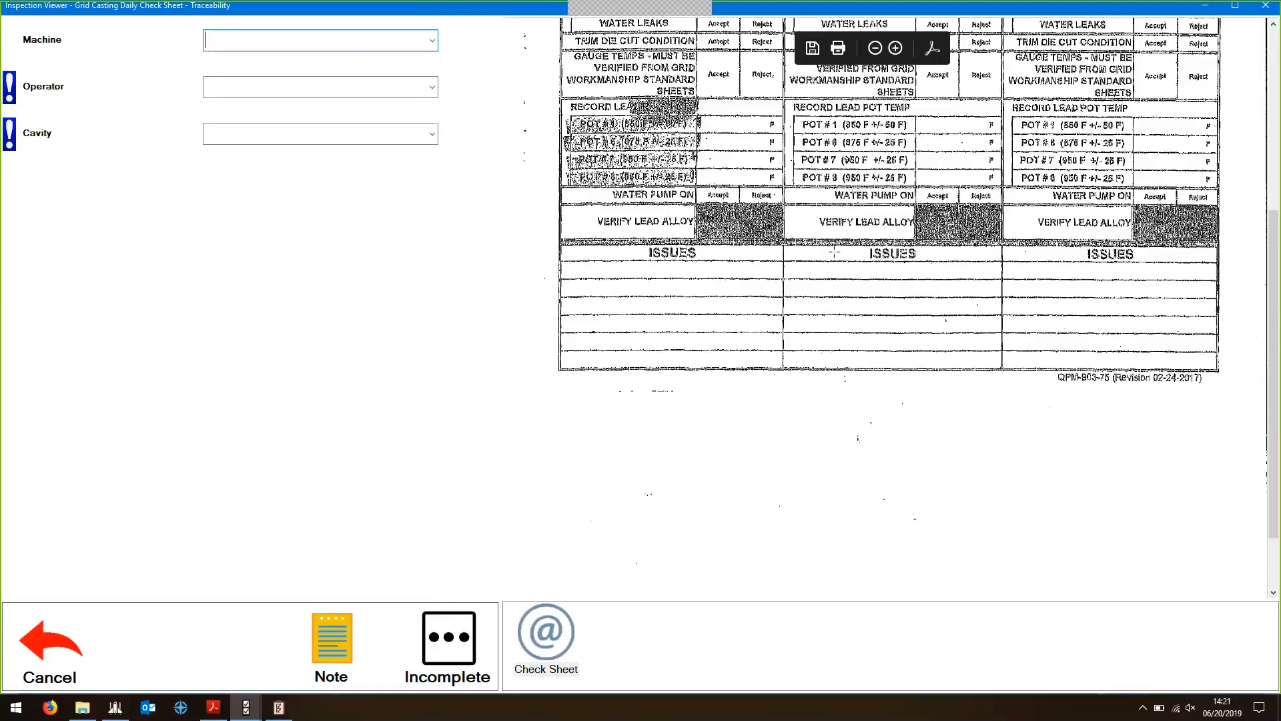
pyautogui.scroll(3, 817, 248)
pyautogui.scroll(1, 817, 248)
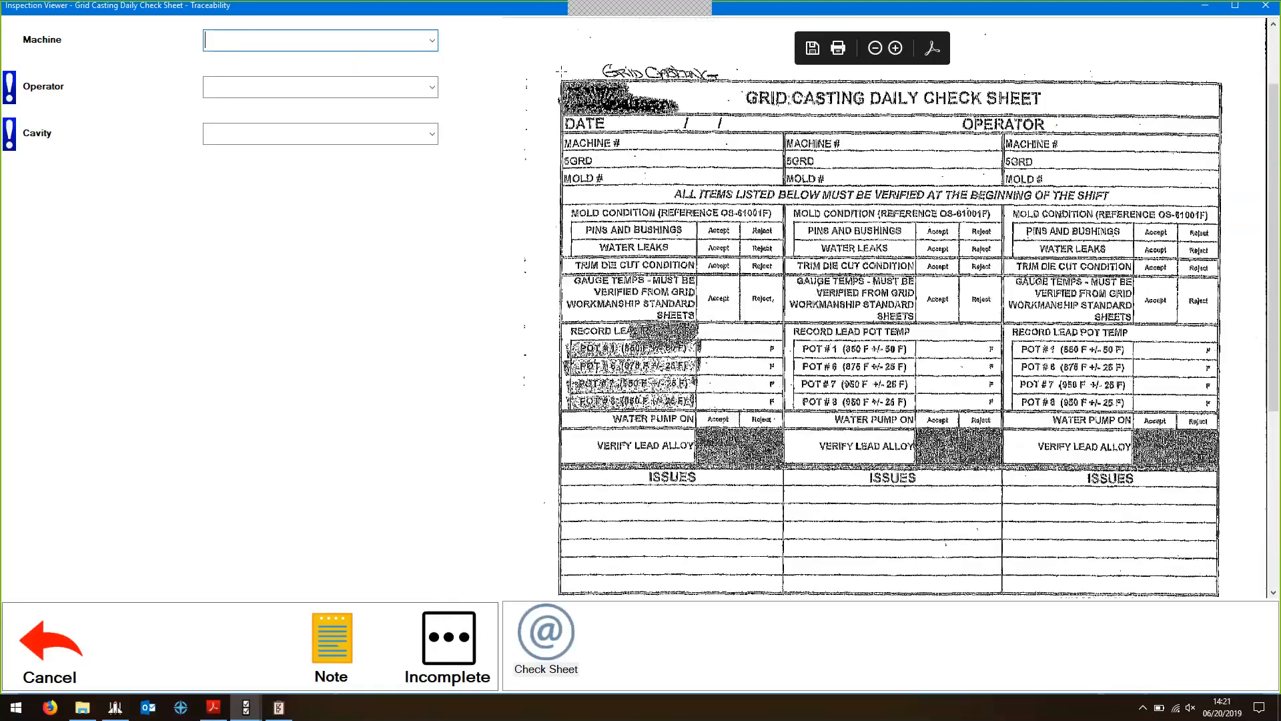
pyautogui.scroll(-1, 560, 71)
# - Fill in the Traceability sub-inspection with machine 1250, an operator and 2 CAVITY 02, and submit it
pyautogui.click(433, 40)
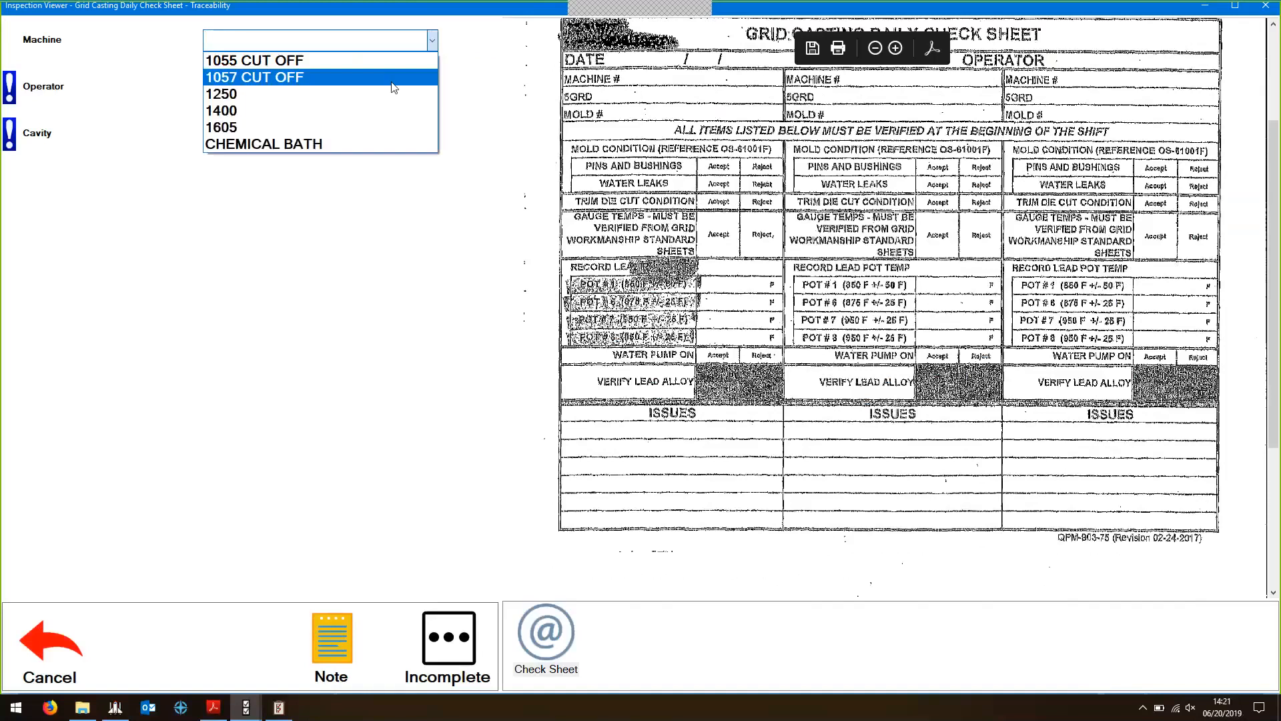
pyautogui.click(393, 94)
pyautogui.click(433, 86)
pyautogui.click(367, 157)
pyautogui.click(432, 134)
pyautogui.click(301, 169)
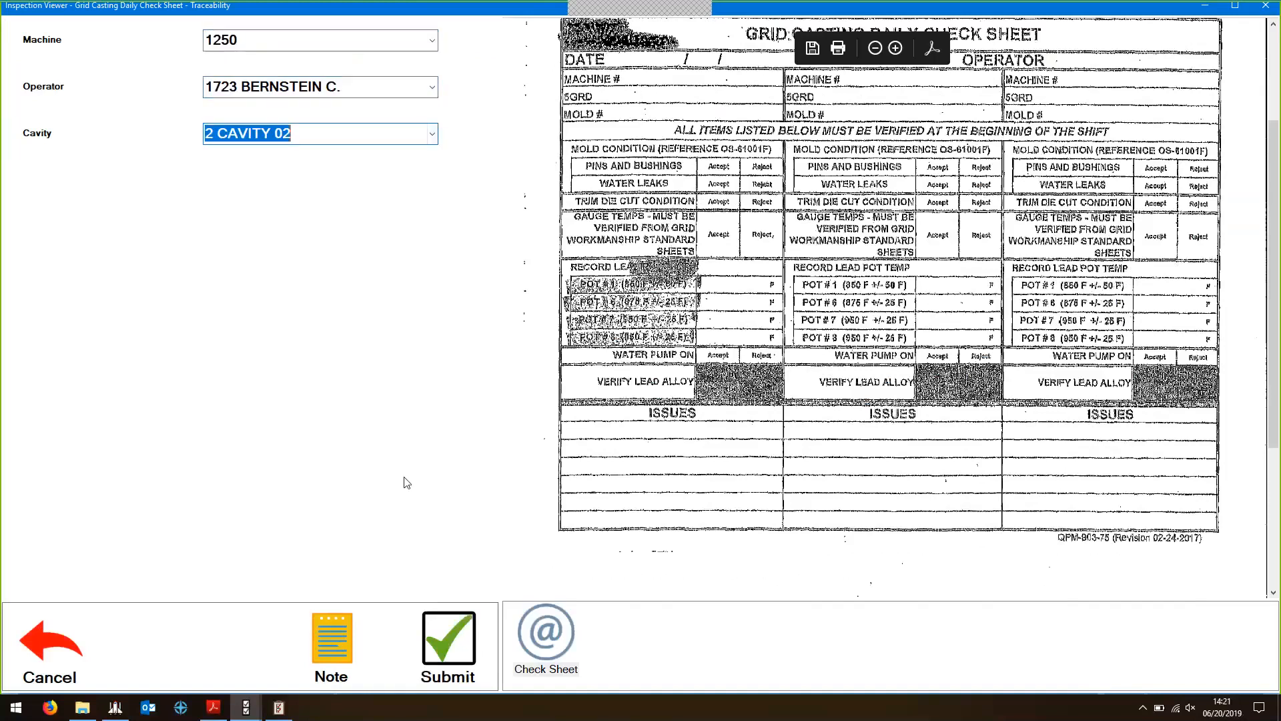
pyautogui.click(470, 653)
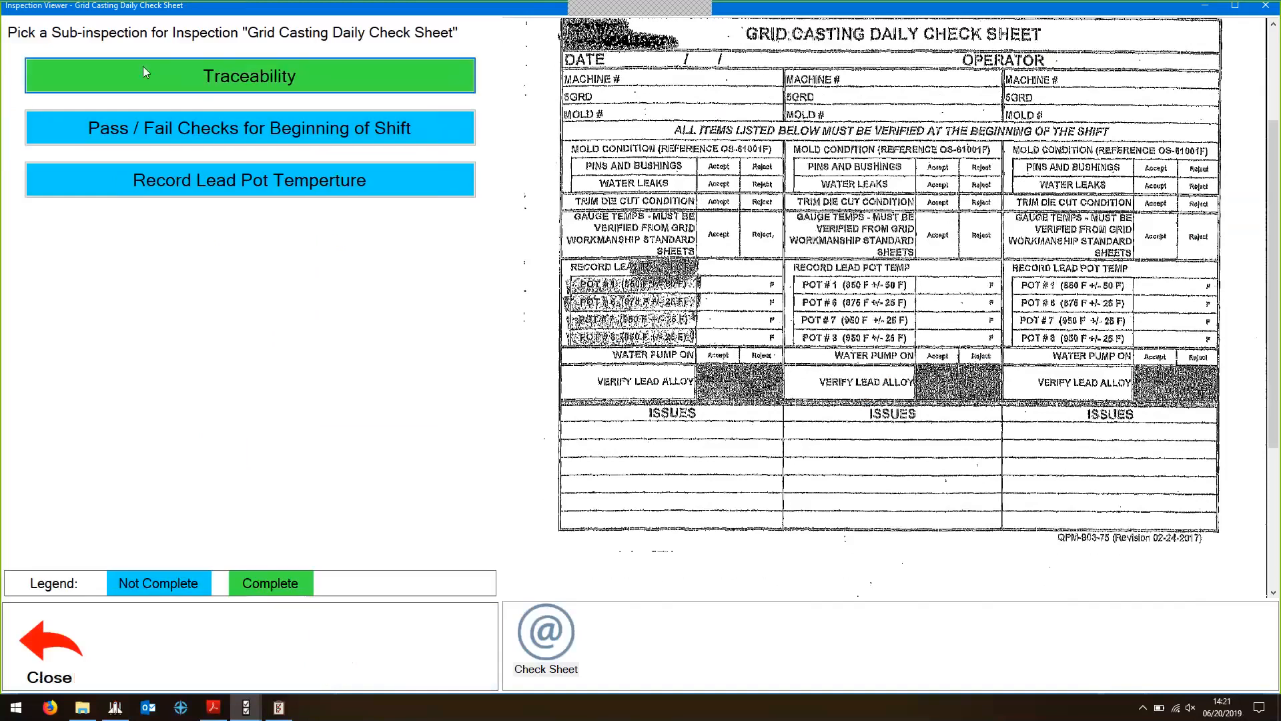
# - Open the Record Lead Pot Temperture sub-inspection and show the Check Sheet PDF instead of the control chart
pyautogui.click(174, 178)
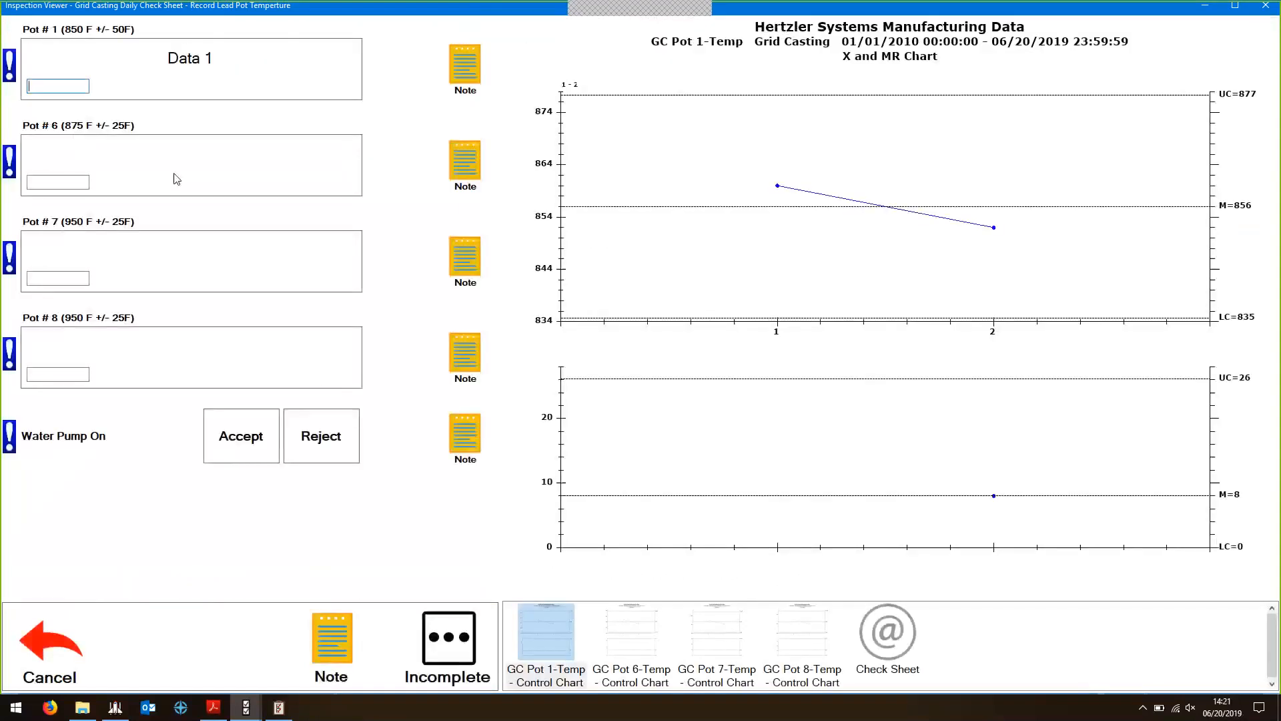
pyautogui.click(857, 651)
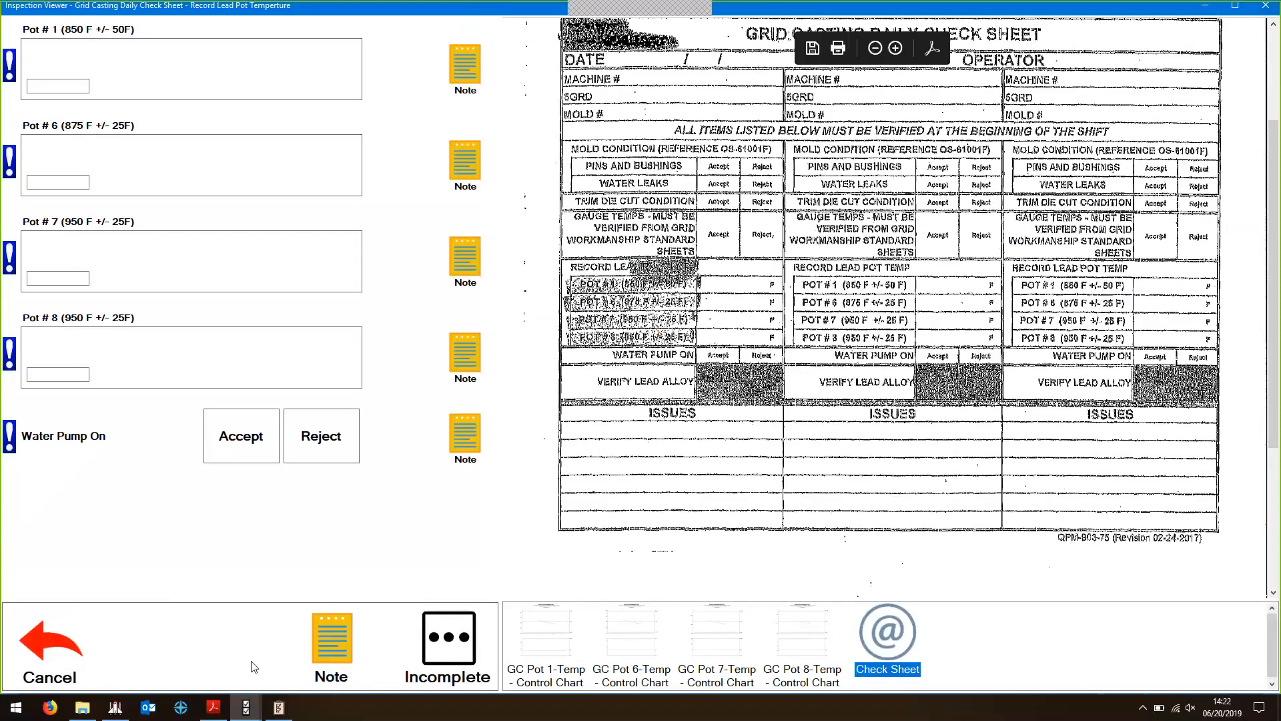
# - Switch to GainSeeker Charts, display the DMS Pareto chart for the Z-Grid Casting process, and maximize it
pyautogui.click(120, 710)
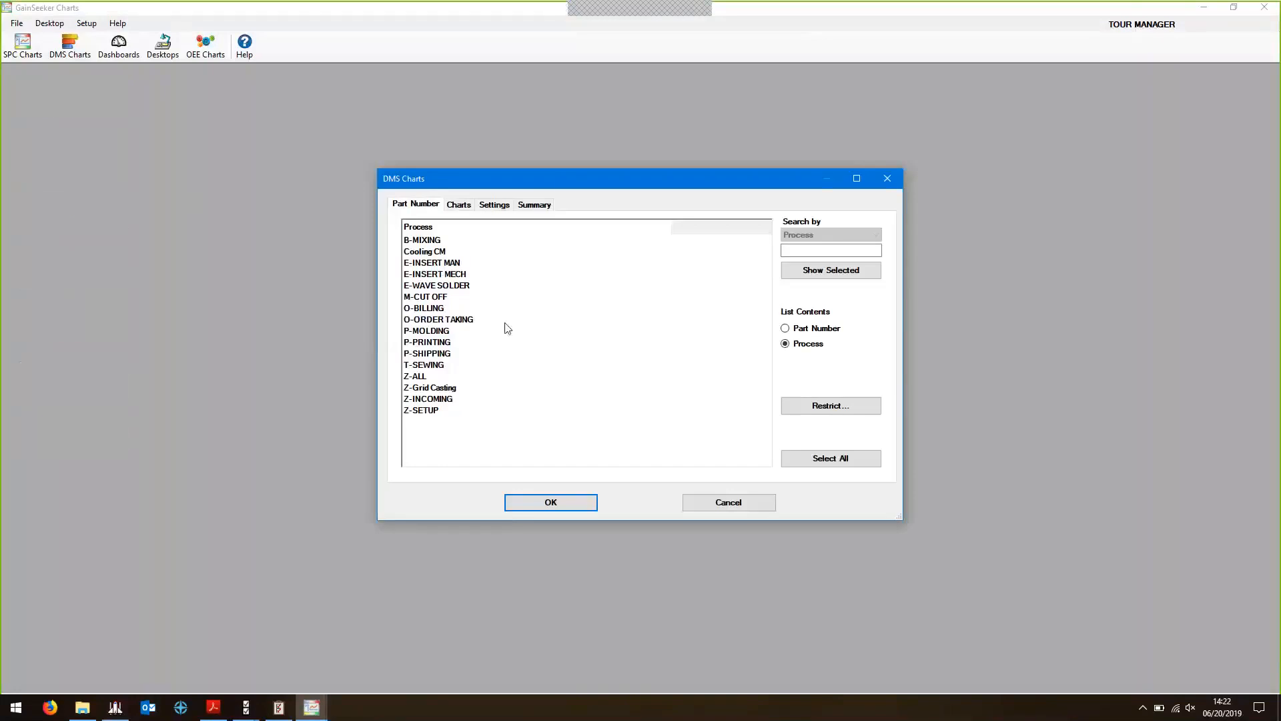
pyautogui.click(534, 387)
pyautogui.click(567, 506)
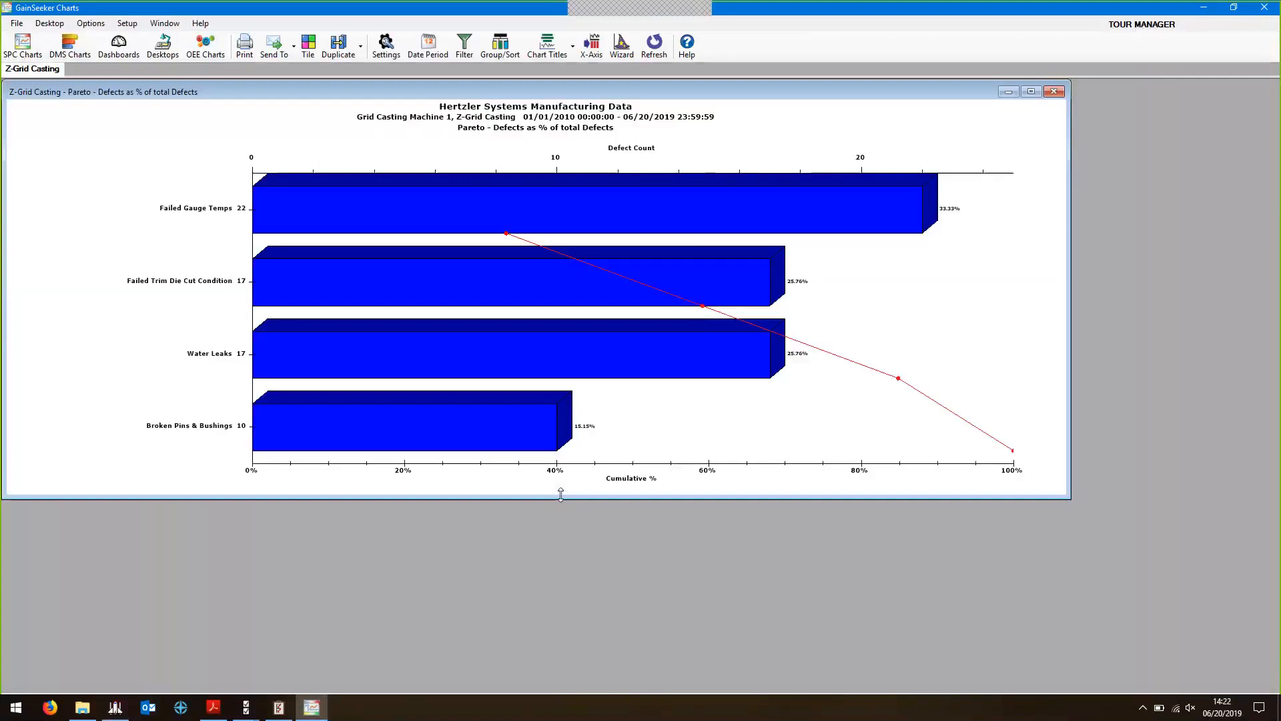
pyautogui.click(1030, 92)
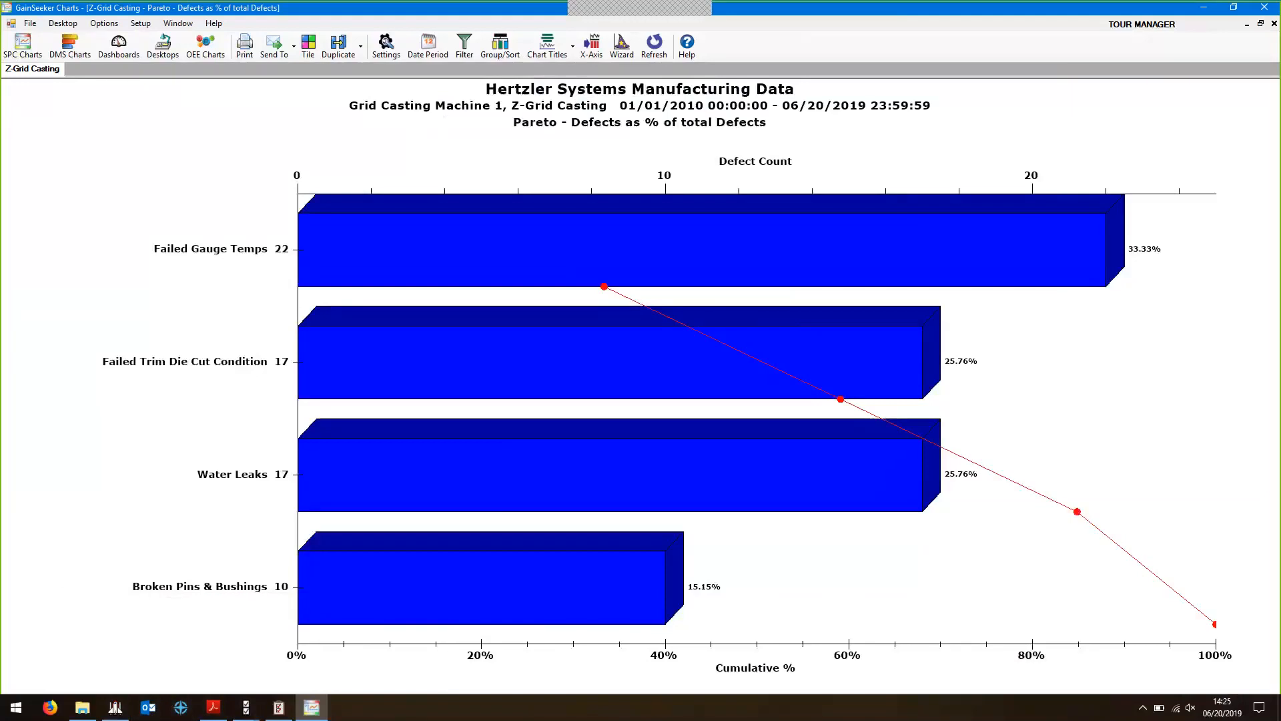
pyautogui.moveTo(682, 4)
pyautogui.click(769, 19)
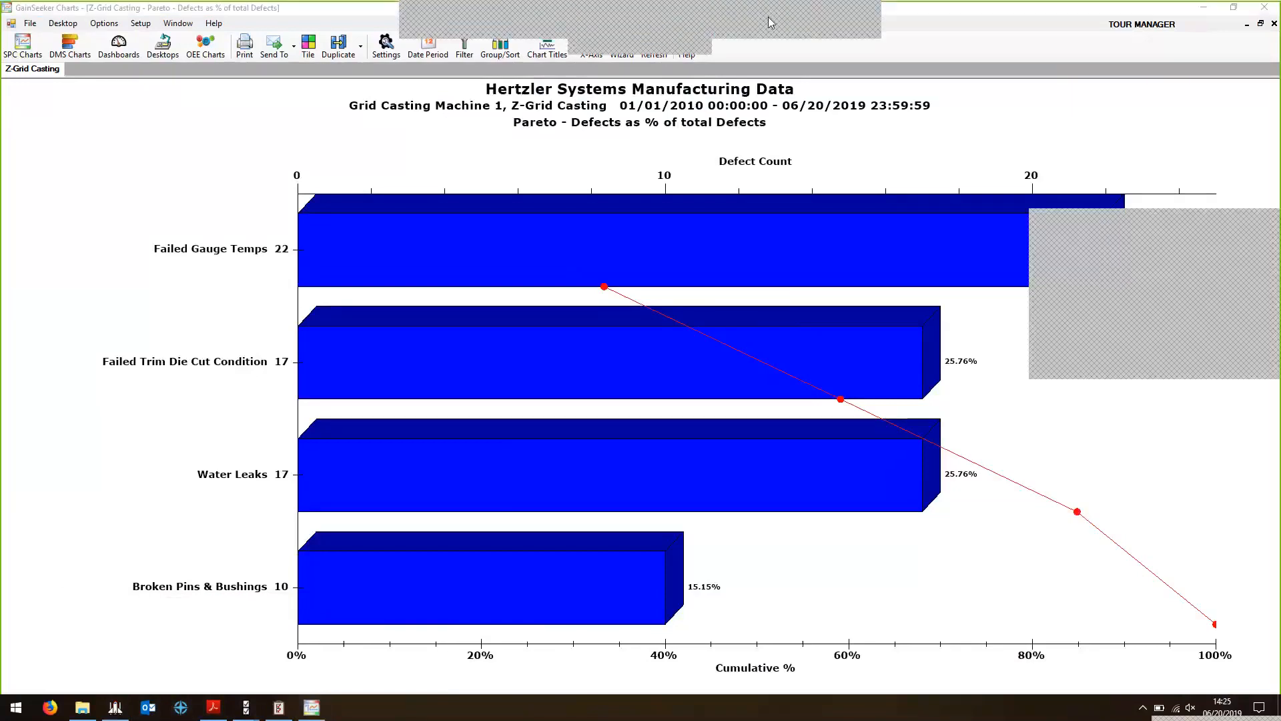